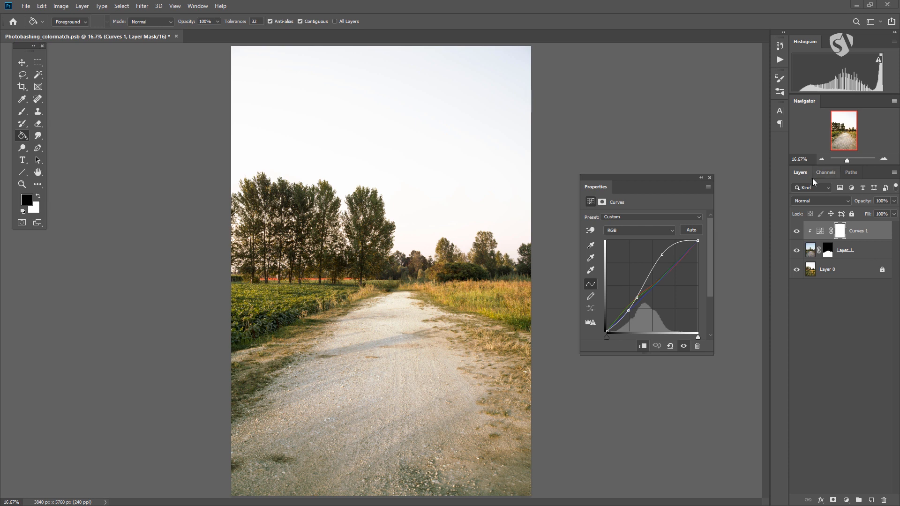
Inspect the document's color channels and return to the layer list.
{"action": "left_click", "coordinate": [828, 173]}
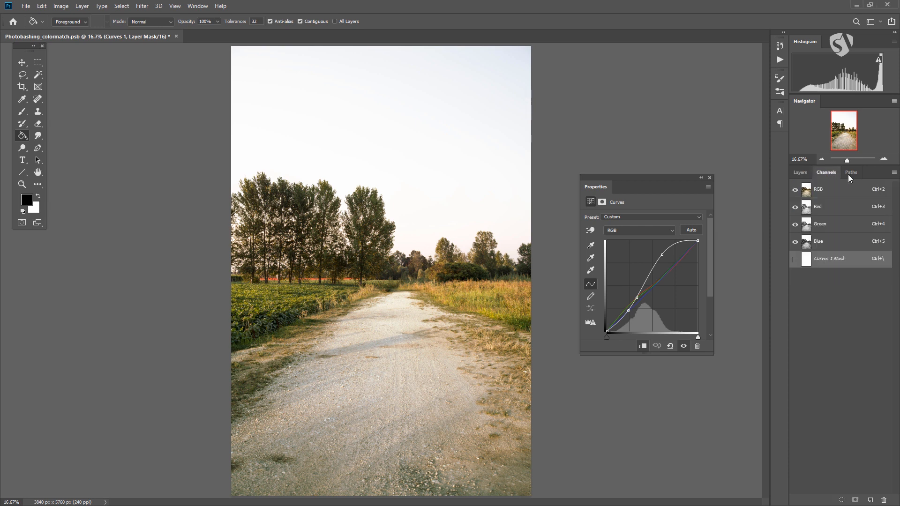
{"action": "left_click", "coordinate": [792, 174]}
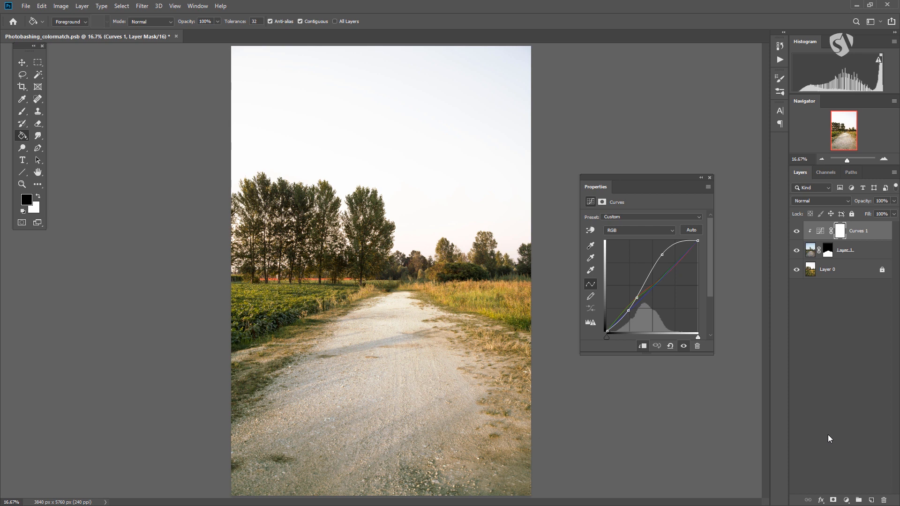
Add two empty layers above Curves 1, accepting the default name and Normal mode for the second.
{"action": "left_click", "coordinate": [871, 500]}
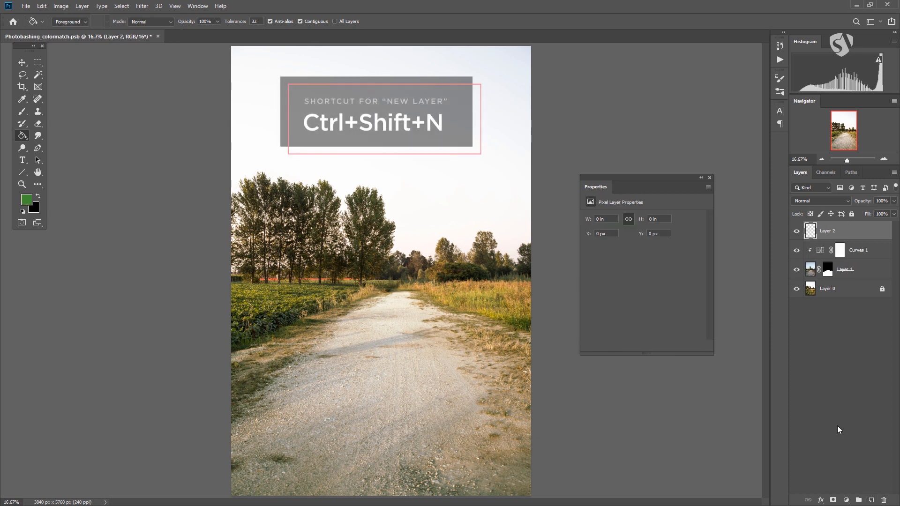
{"action": "key", "text": "ctrl+shift+n"}
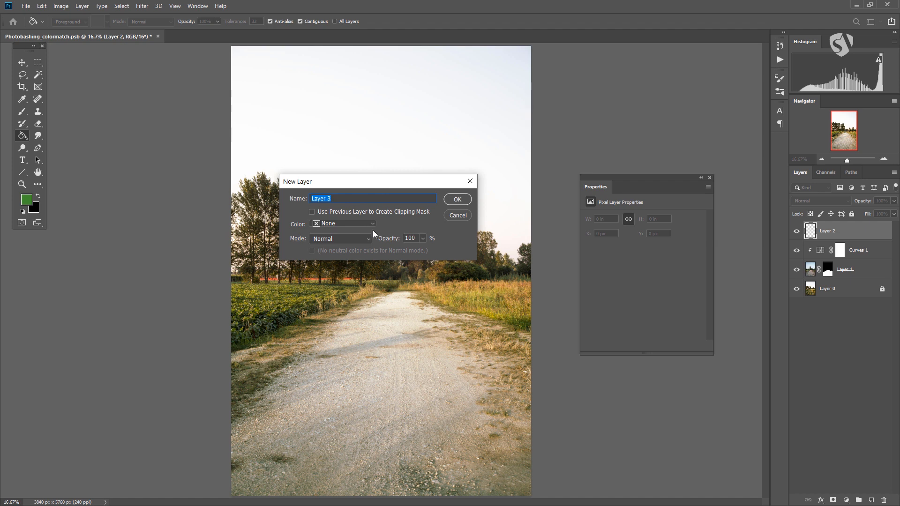
{"action": "left_click", "coordinate": [458, 199]}
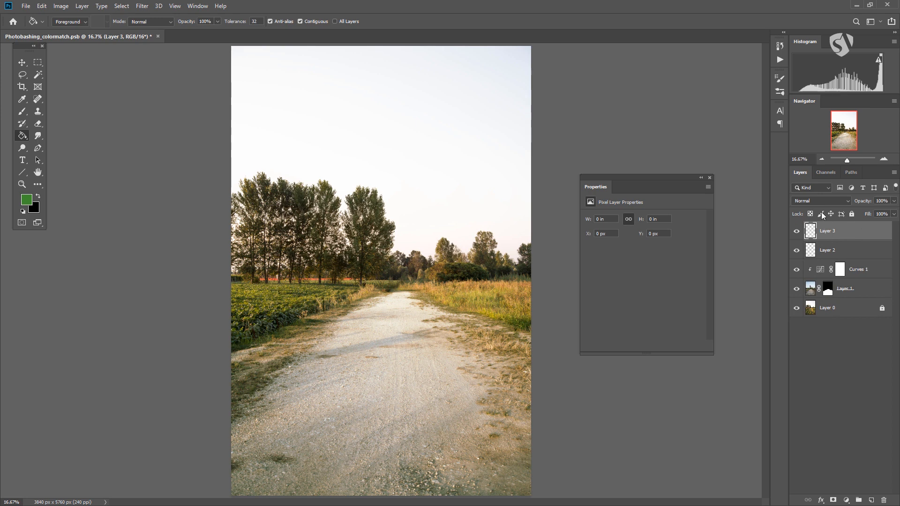
Delete the topmost empty layer, Layer 3.
{"action": "right_click", "coordinate": [848, 232]}
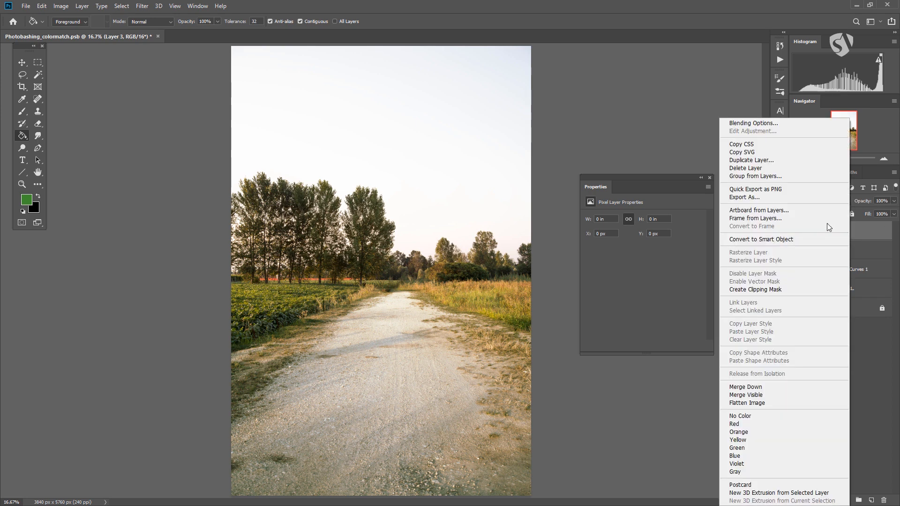
{"action": "left_click", "coordinate": [869, 229]}
{"action": "left_click_drag", "start_coordinate": [863, 232], "coordinate": [884, 500]}
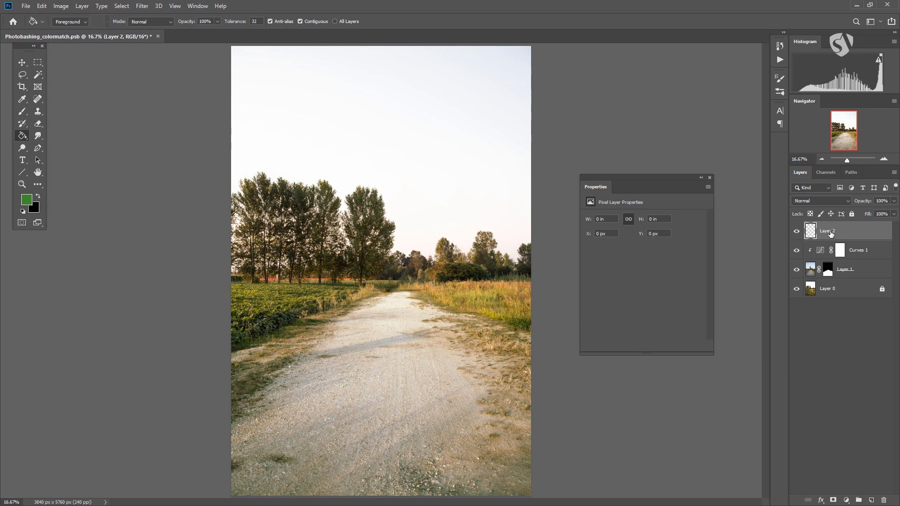
Fill the entire empty Layer 2 with the green foreground color.
{"action": "double_click", "coordinate": [830, 233]}
{"action": "left_click", "coordinate": [837, 331]}
{"action": "left_click", "coordinate": [852, 234]}
{"action": "left_click", "coordinate": [337, 160]}
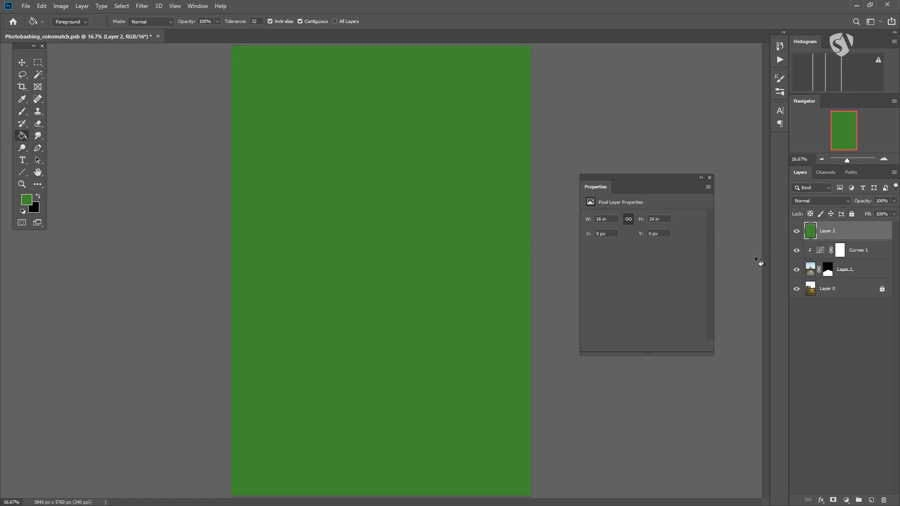
Hide and show the green Layer 2 repeatedly to compare the image with and without it.
{"action": "left_click", "coordinate": [796, 234]}
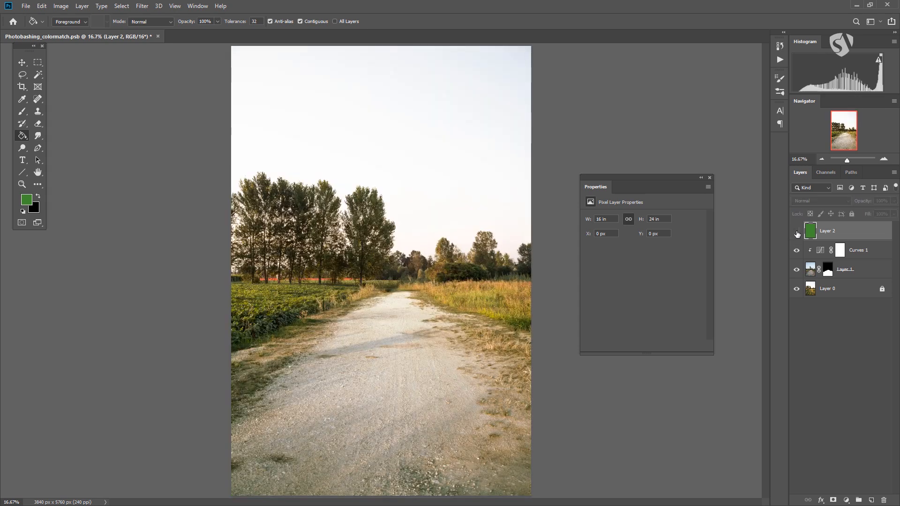
{"action": "left_click", "coordinate": [797, 235]}
{"action": "left_click", "coordinate": [797, 234]}
{"action": "left_click", "coordinate": [797, 233]}
{"action": "left_click", "coordinate": [797, 233]}
{"action": "left_click", "coordinate": [796, 233]}
{"action": "left_click", "coordinate": [796, 233]}
{"action": "left_click", "coordinate": [796, 231]}
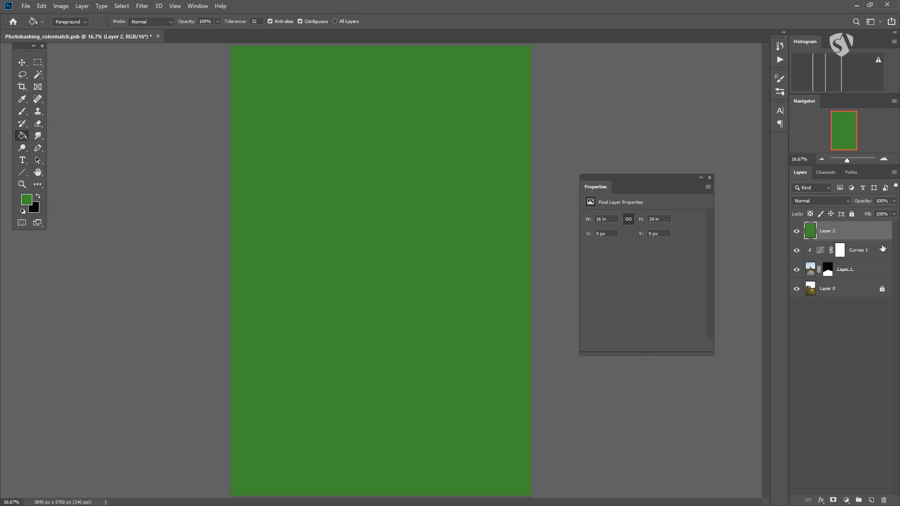
Try selecting Layer 2 and Layer 1 as separate layers and as a continuous range, ending with only Layer 2 selected.
{"action": "left_click", "coordinate": [876, 270], "text": "ctrl"}
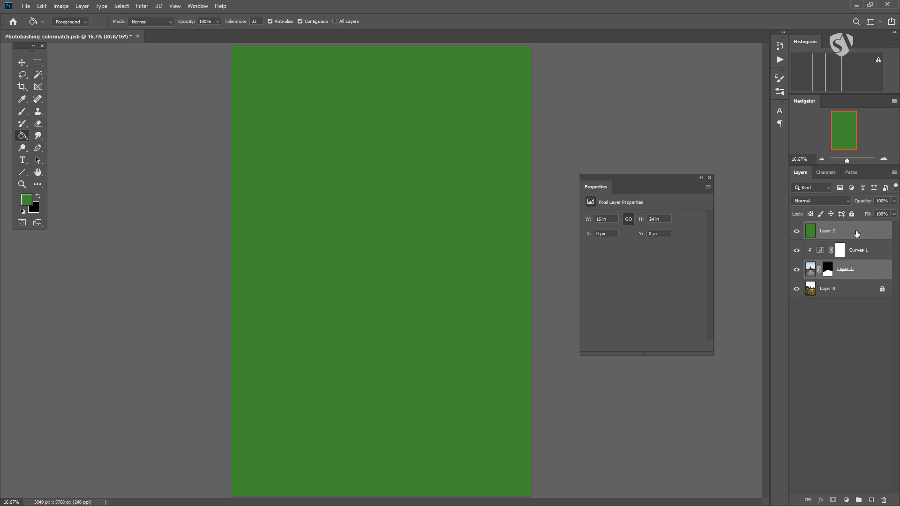
{"action": "left_click", "coordinate": [875, 262], "text": "ctrl"}
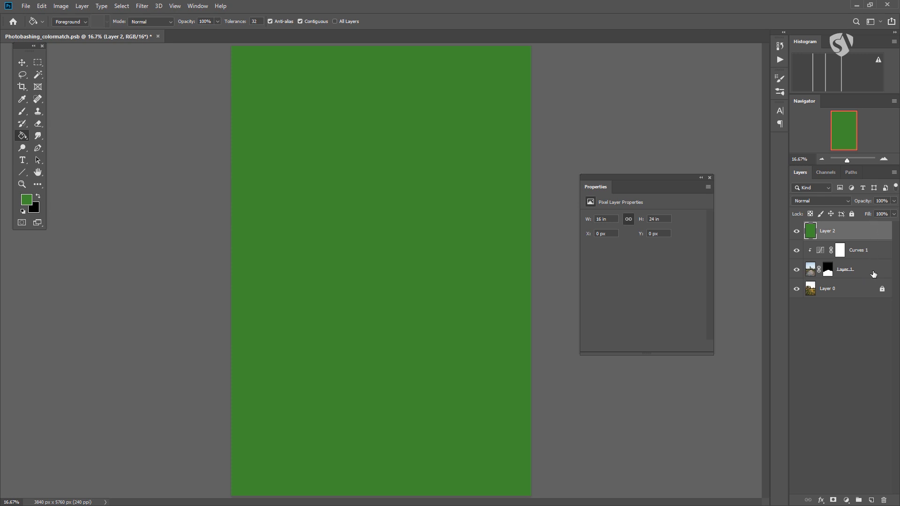
{"action": "left_click", "coordinate": [870, 272], "text": "shift"}
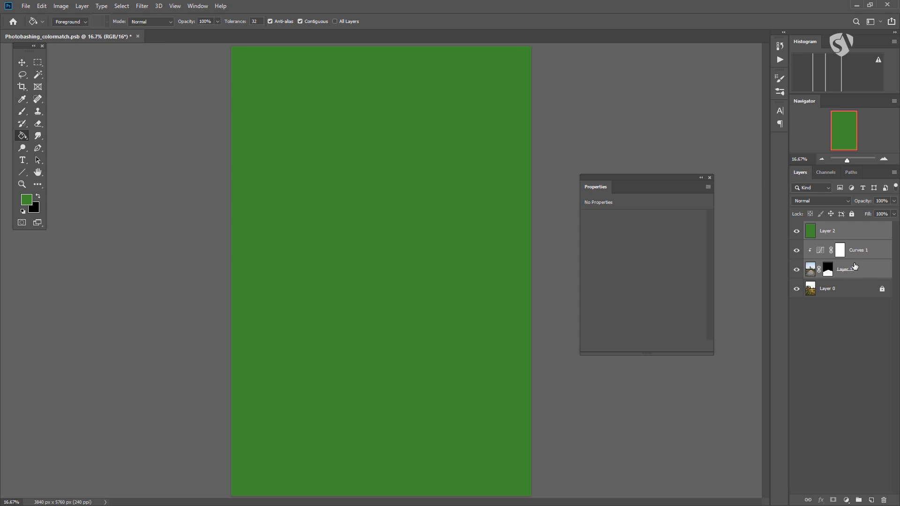
{"action": "left_click", "coordinate": [867, 233]}
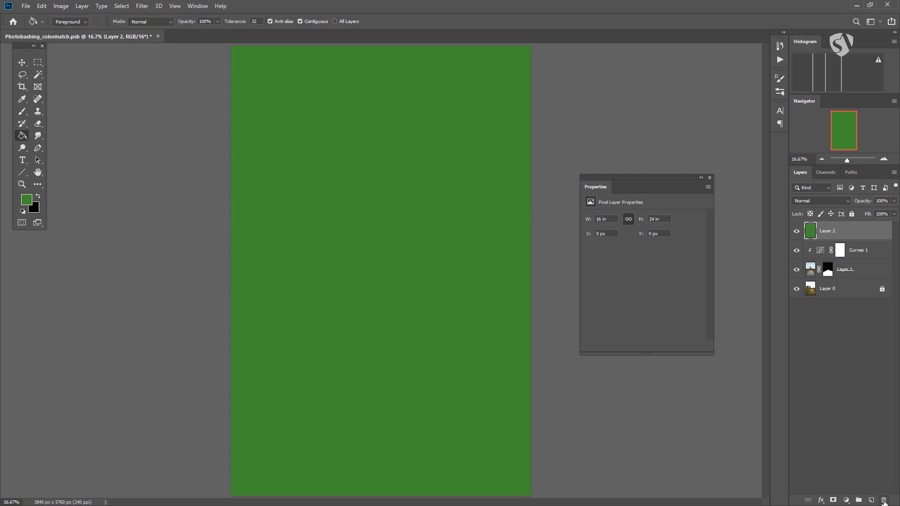
Delete the green-filled Layer 2.
{"action": "right_click", "coordinate": [844, 229]}
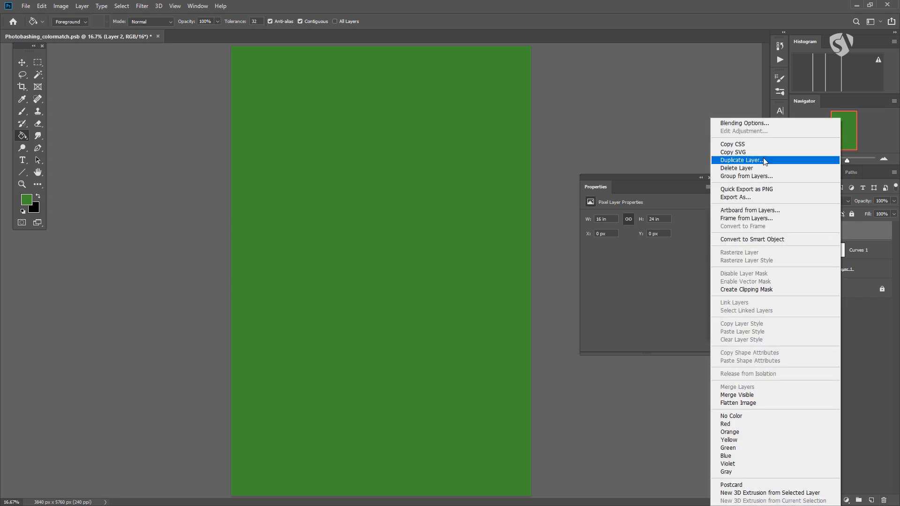
{"action": "left_click", "coordinate": [867, 237]}
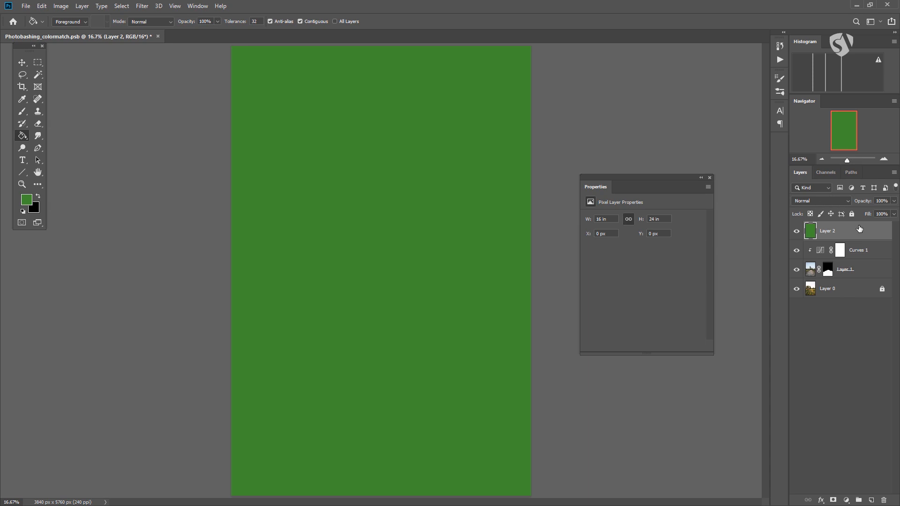
{"action": "key", "text": "Delete"}
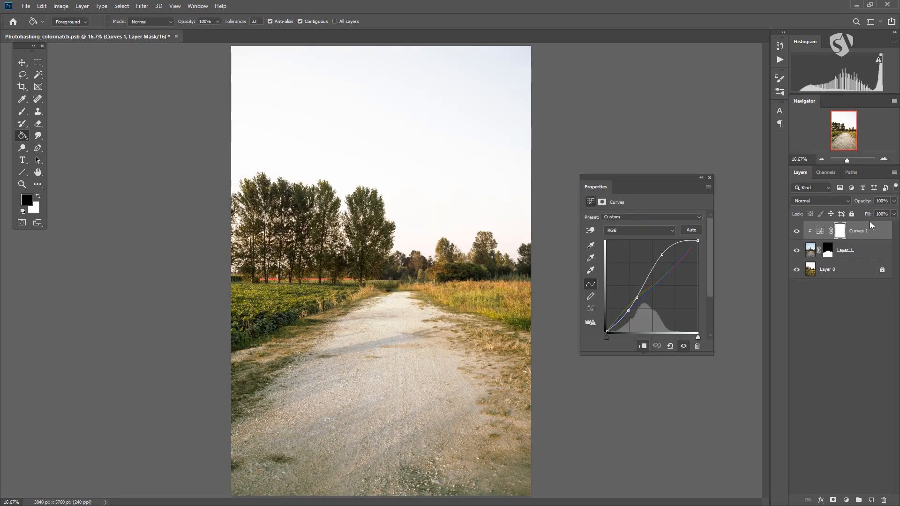
Add an empty layer above Curves 1 and delete it again.
{"action": "left_click", "coordinate": [872, 500]}
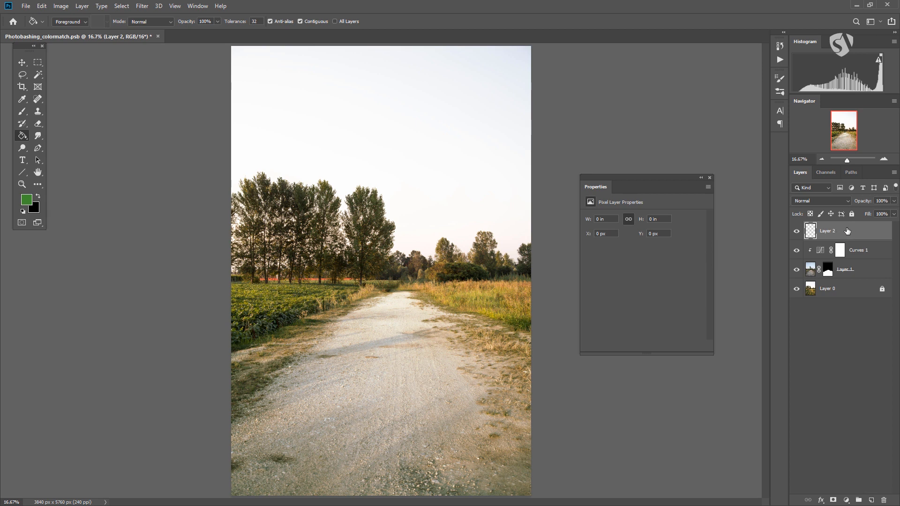
{"action": "mouse_move", "coordinate": [842, 236]}
{"action": "left_mouse_down"}
{"action": "mouse_move", "coordinate": [836, 282]}
{"action": "mouse_move", "coordinate": [825, 229]}
{"action": "left_mouse_up"}
{"action": "mouse_move", "coordinate": [823, 237]}
{"action": "left_mouse_down"}
{"action": "mouse_move", "coordinate": [818, 277]}
{"action": "mouse_move", "coordinate": [822, 229]}
{"action": "left_mouse_up"}
{"action": "left_click", "coordinate": [884, 500]}
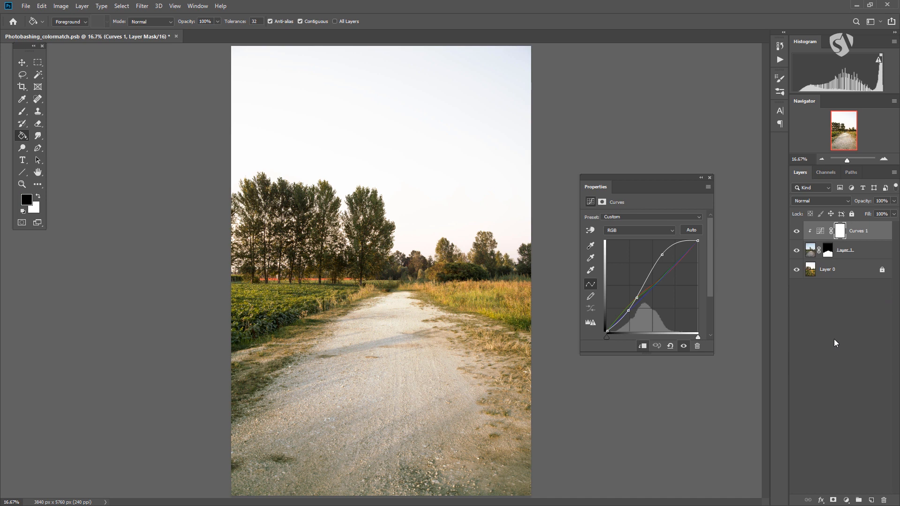
Toggle the visibility of Layer 1 and Curves 1 and view the mask properties to examine their effect on the road.
{"action": "left_click", "coordinate": [797, 253]}
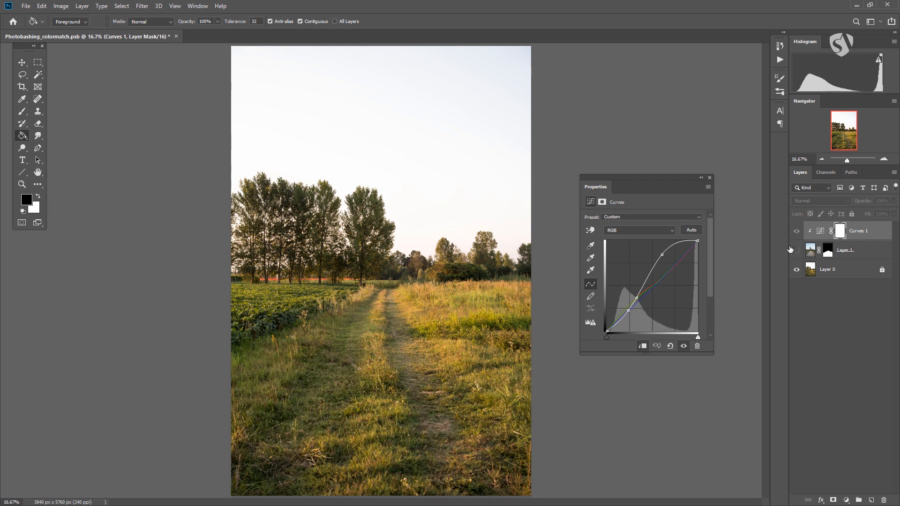
{"action": "left_click", "coordinate": [796, 250]}
{"action": "left_click", "coordinate": [796, 231]}
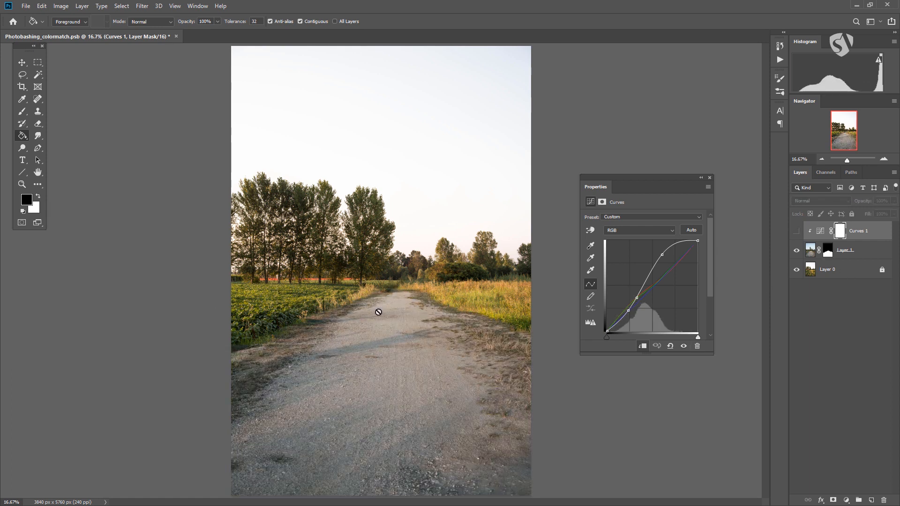
{"action": "left_click", "coordinate": [829, 254], "text": "shift"}
{"action": "left_click", "coordinate": [828, 252], "text": "shift"}
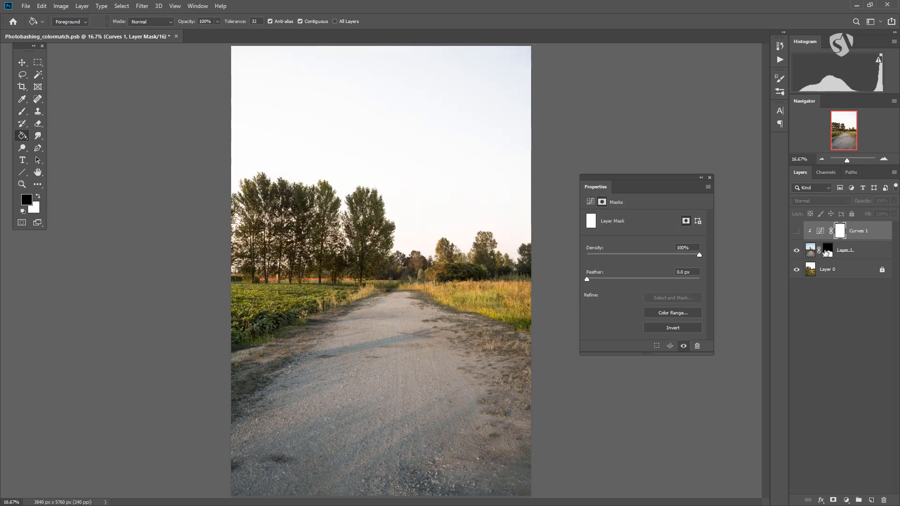
{"action": "left_click", "coordinate": [797, 231]}
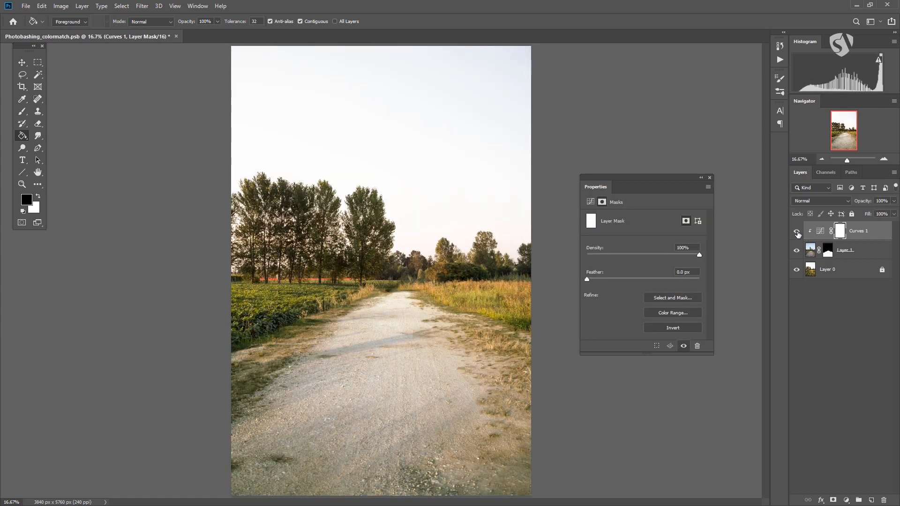
Select Curves 1, Layer 1 and Layer 0 and stamp them into a new merged layer, keeping the originals.
{"action": "left_click", "coordinate": [821, 232]}
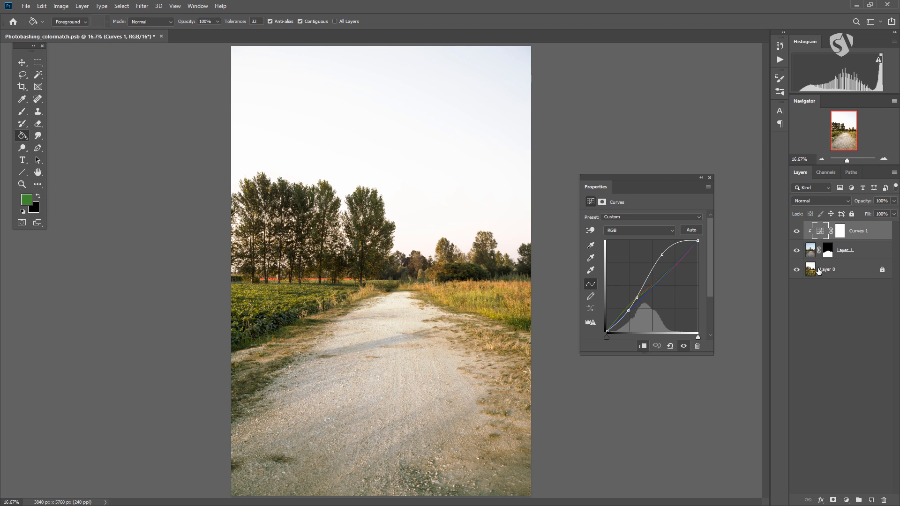
{"action": "left_click", "coordinate": [846, 272], "text": "shift"}
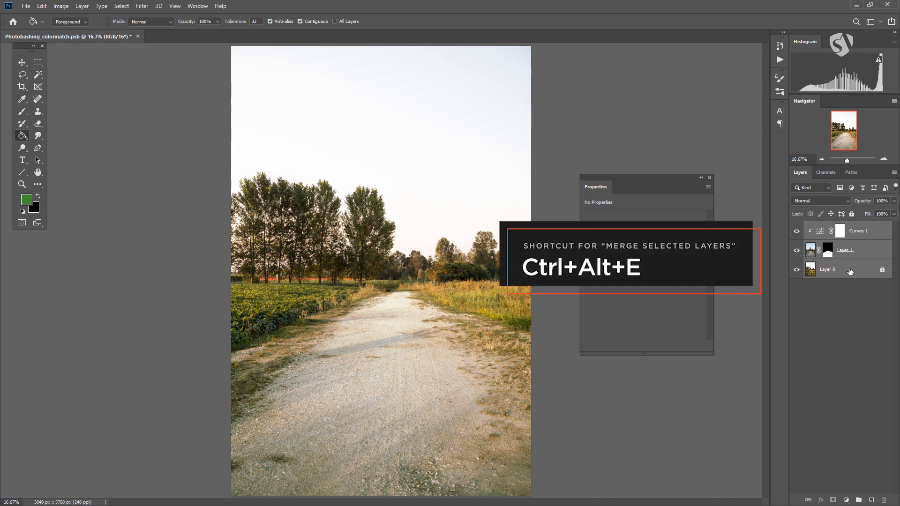
{"action": "key", "text": "ctrl+alt+e"}
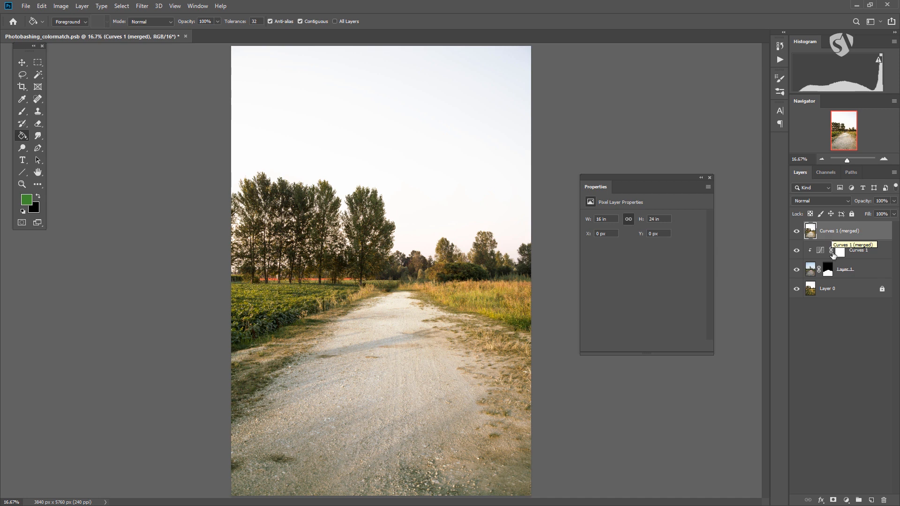
Delete the merged copy at the top of the layer stack, keeping the original layers.
{"action": "left_click", "coordinate": [862, 255]}
{"action": "left_click", "coordinate": [854, 290]}
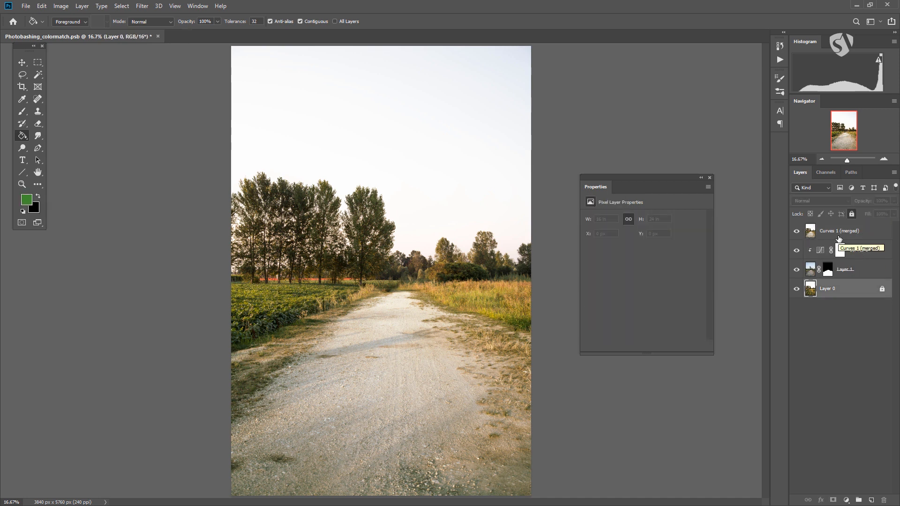
{"action": "left_click_drag", "start_coordinate": [874, 232], "coordinate": [884, 500]}
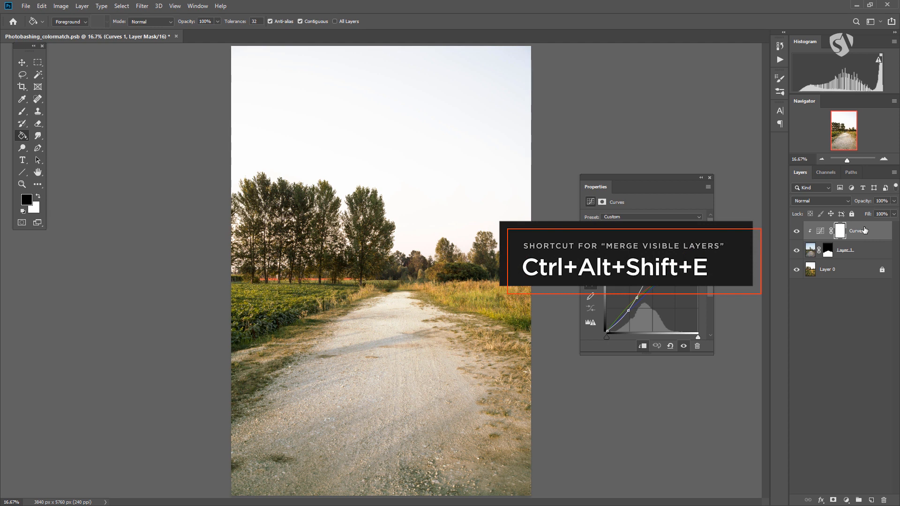
Stamp all visible layers into a new layer above Curves 1 and delete that layer again.
{"action": "key", "text": "ctrl+alt+shift+e"}
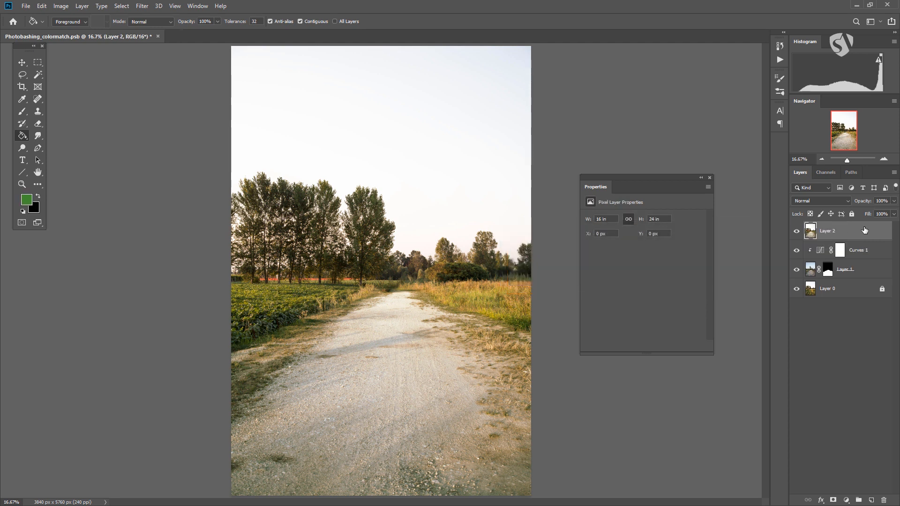
{"action": "left_click_drag", "start_coordinate": [825, 229], "coordinate": [883, 500]}
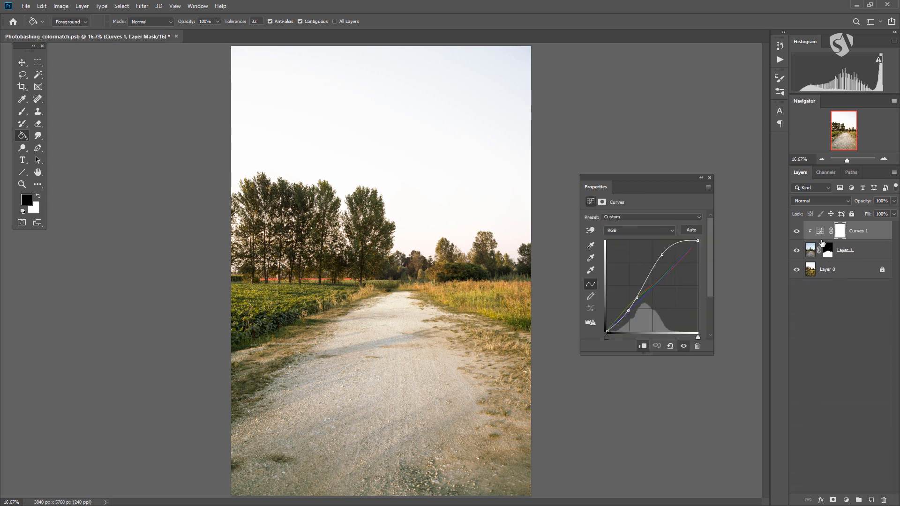
Hide Curves 1 and stamp the remaining visible layers onto a new layer at the top of the stack.
{"action": "left_click", "coordinate": [797, 232]}
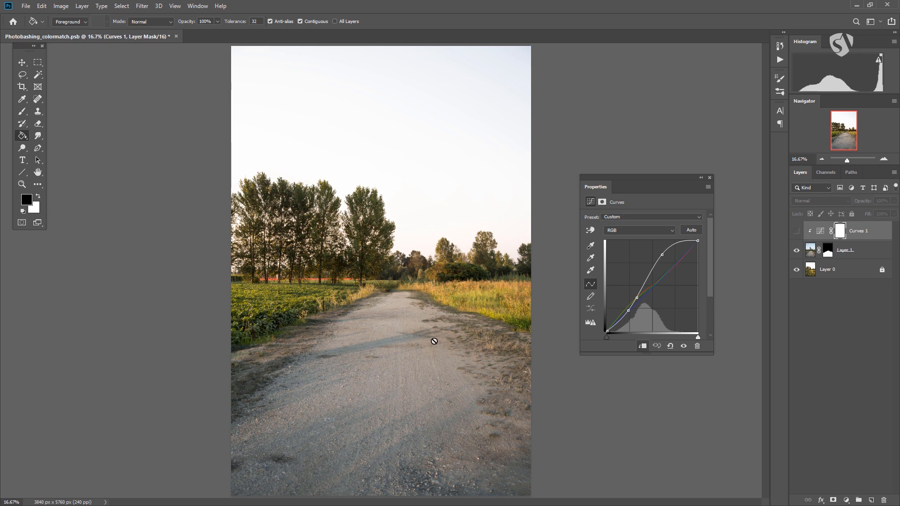
{"action": "left_click", "coordinate": [873, 500]}
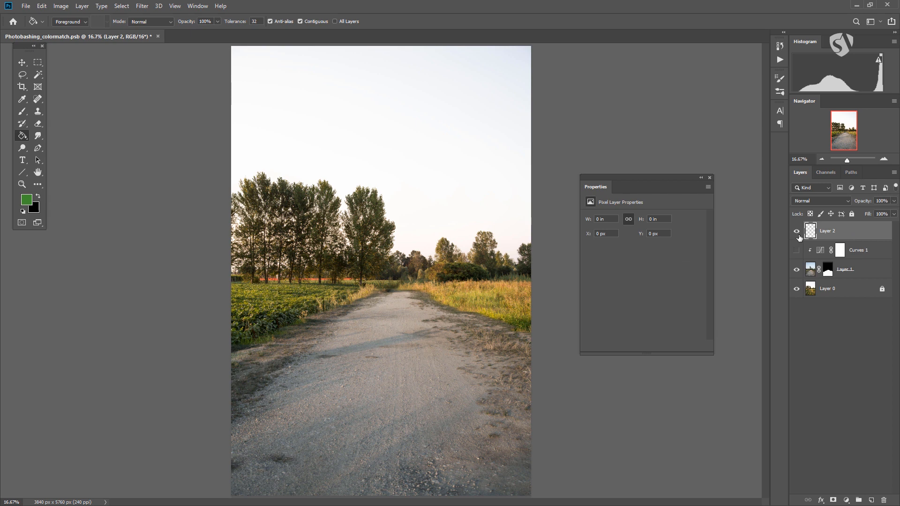
{"action": "key", "text": "ctrl+shift+alt+e"}
Move the stamped layer horizontally to about X 1692 px and show Curves 1 again for a side-by-side comparison.
{"action": "key", "text": "v"}
{"action": "mouse_move", "coordinate": [223, 215]}
{"action": "left_mouse_down"}
{"action": "mouse_move", "coordinate": [404, 211]}
{"action": "mouse_move", "coordinate": [356, 217]}
{"action": "left_mouse_up"}
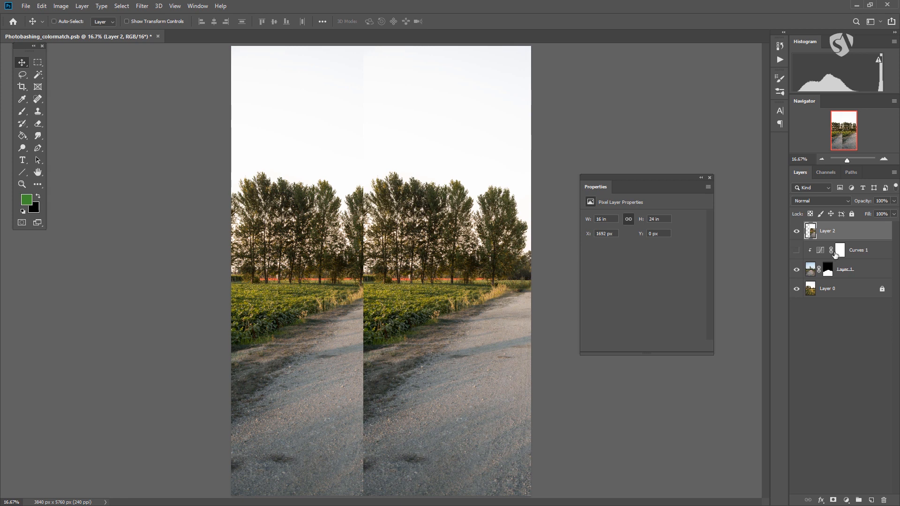
{"action": "left_click", "coordinate": [814, 253]}
{"action": "left_click", "coordinate": [796, 253]}
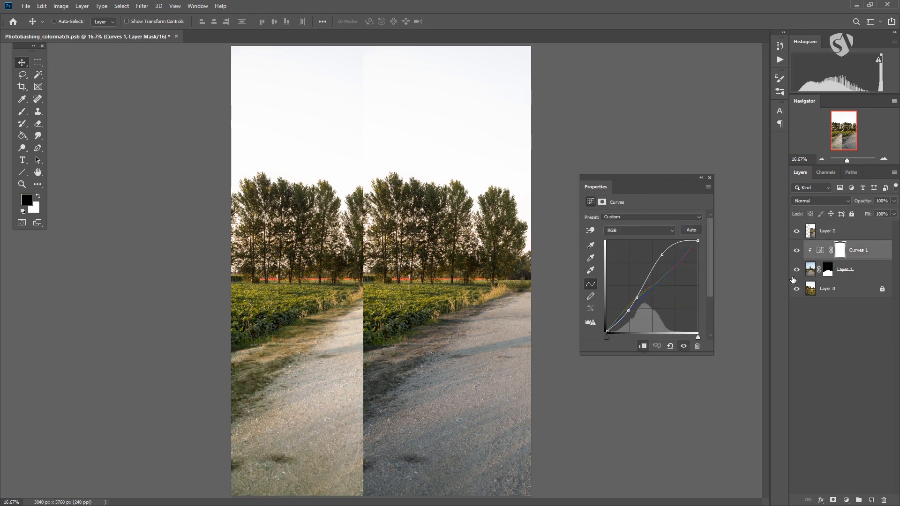
Delete the stamped Layer 2 above Curves 1.
{"action": "left_click_drag", "start_coordinate": [848, 232], "coordinate": [884, 500]}
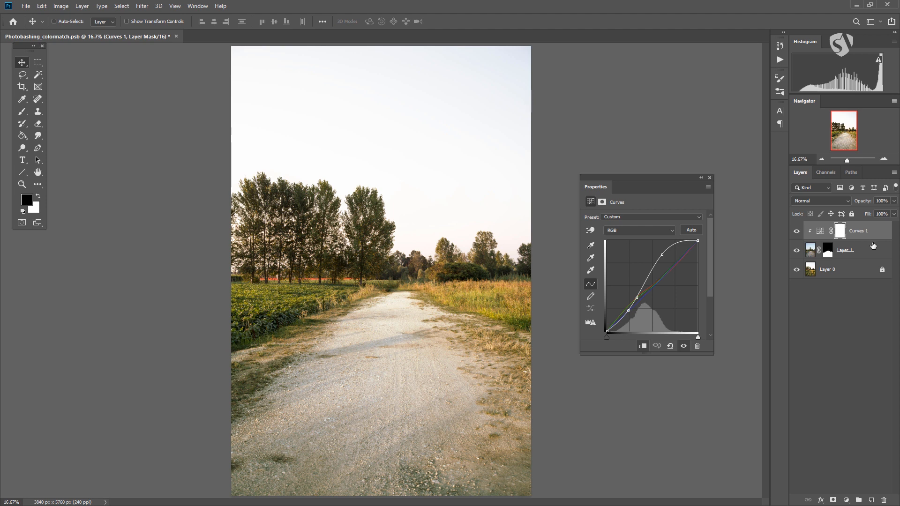
Merge Curves 1 down into Layer 1 and undo the merge.
{"action": "key", "text": "ctrl"}
{"action": "key", "text": "Delete"}
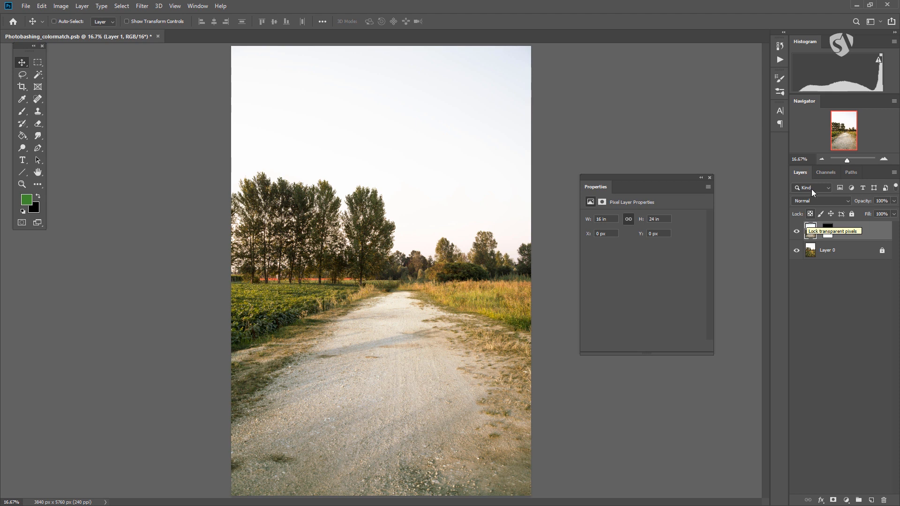
{"action": "key", "text": "ctrl+z"}
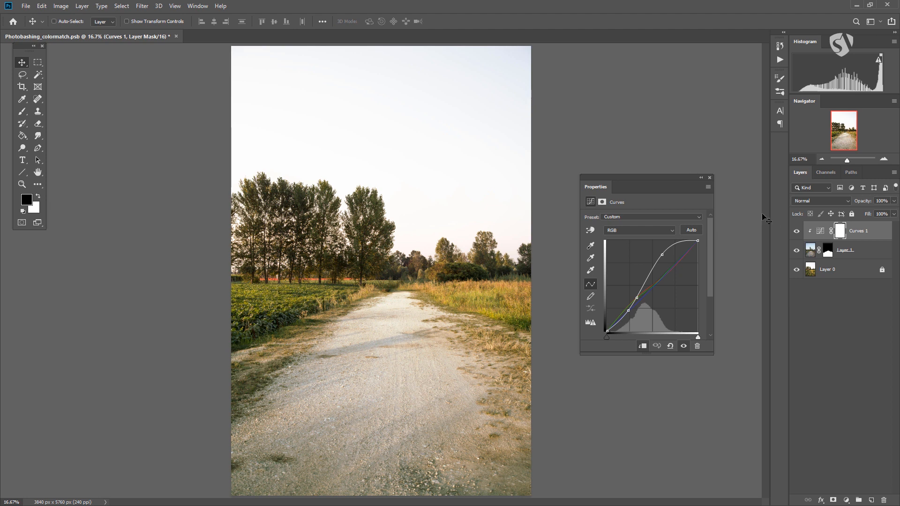
Select Curves 1 and slightly nudge the upper point of its RGB curve.
{"action": "left_click", "coordinate": [847, 252]}
{"action": "left_click", "coordinate": [852, 233]}
{"action": "left_click_drag", "start_coordinate": [662, 255], "coordinate": [662, 256]}
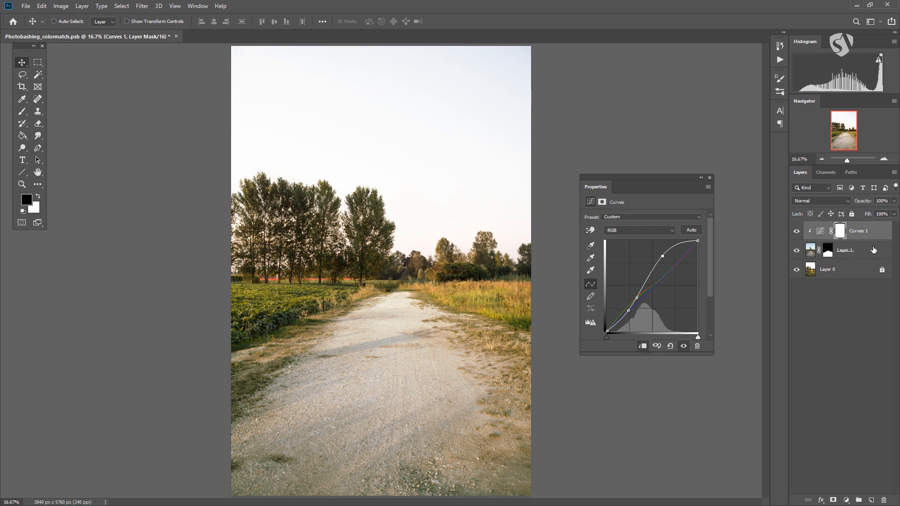
Select Curves 1 and Layer 1 together and stamp them into a new merged layer above them.
{"action": "left_click", "coordinate": [874, 252], "text": "shift"}
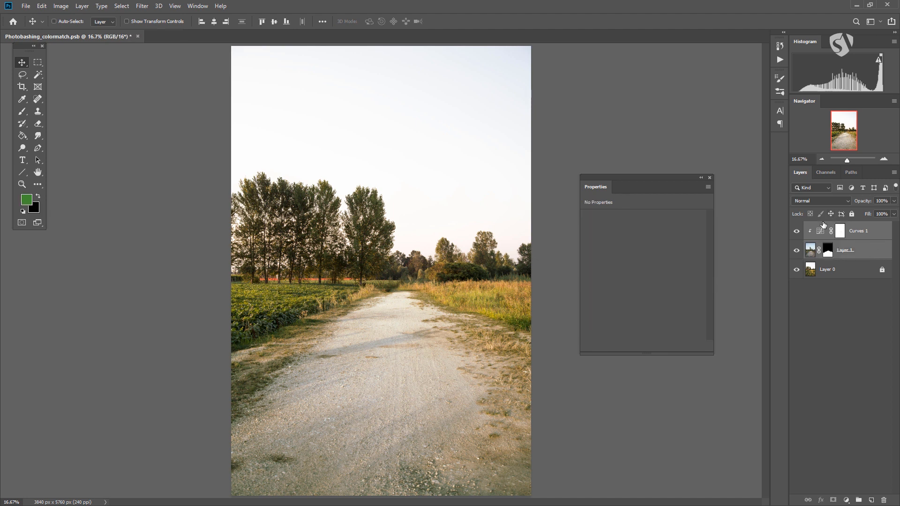
{"action": "key", "text": "ctrl+alt+e"}
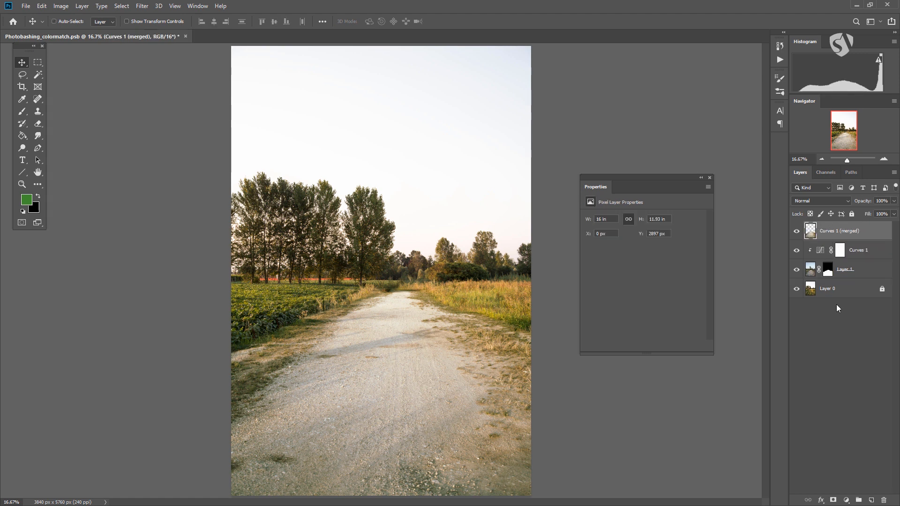
{"action": "left_click", "coordinate": [840, 249]}
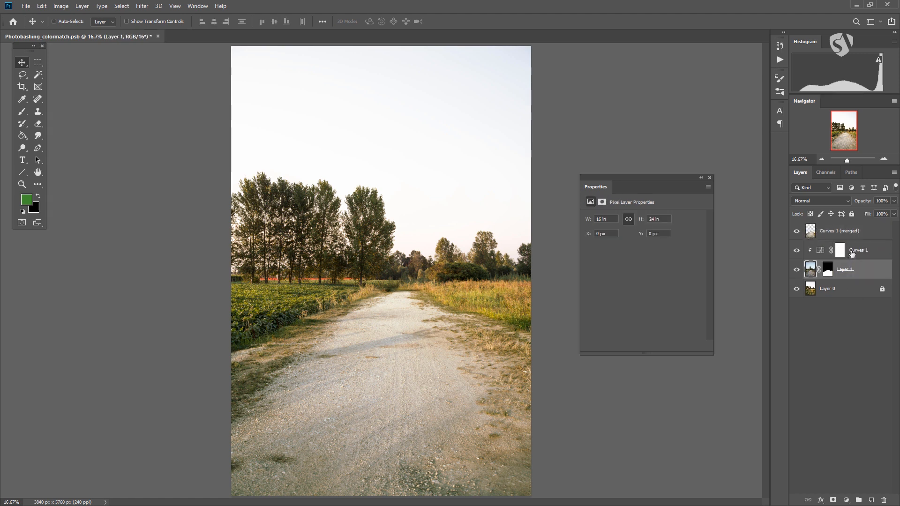
{"action": "left_click", "coordinate": [835, 234]}
Hide Curves 1 and Layer 1, and compare the original Layer 1 with the merged copy.
{"action": "left_click_drag", "start_coordinate": [796, 254], "coordinate": [796, 273]}
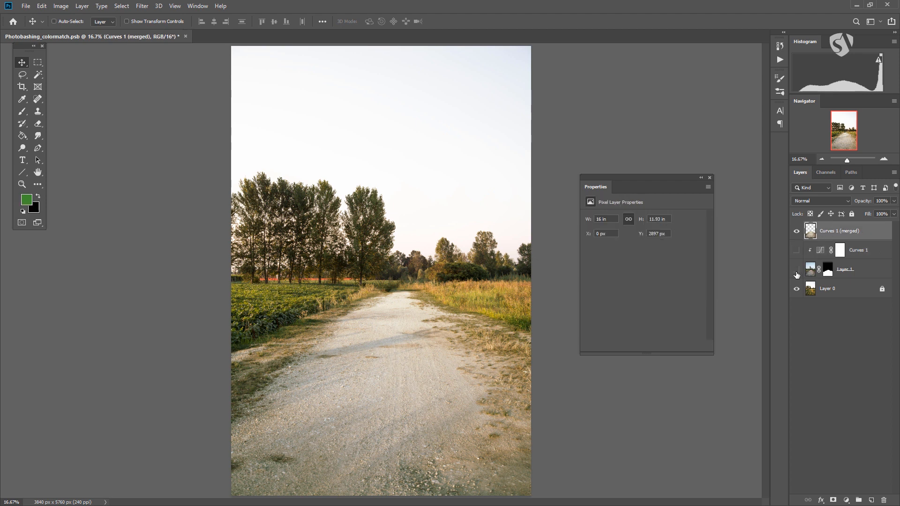
{"action": "left_click", "coordinate": [810, 273]}
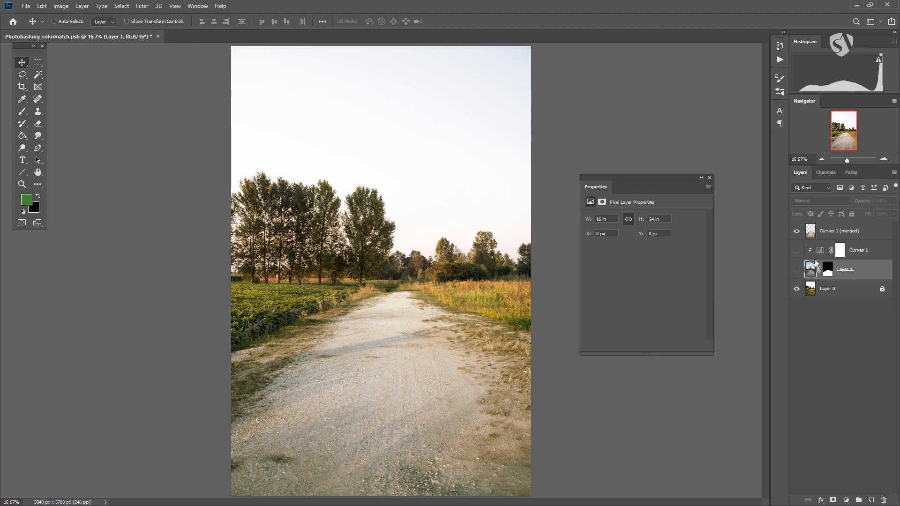
{"action": "left_click", "coordinate": [807, 234]}
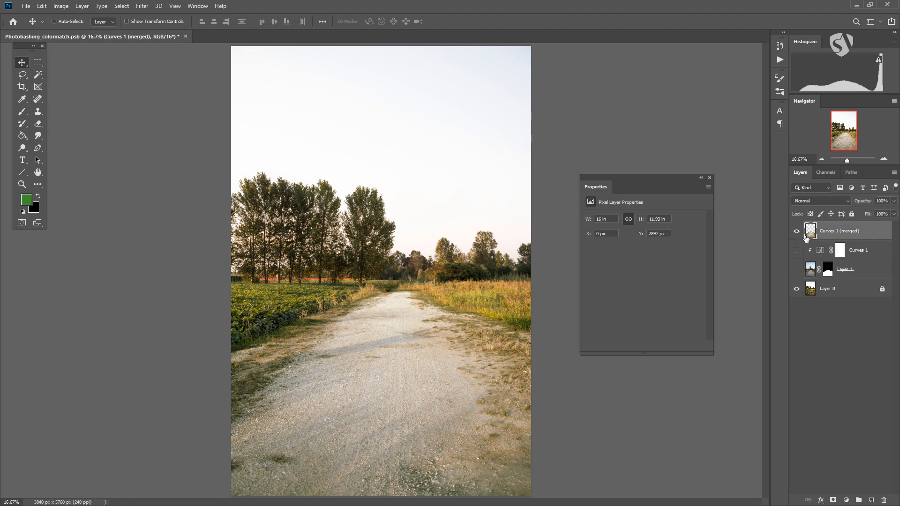
Delete the merged copy and make Layer 1 and Curves 1 visible again.
{"action": "left_click_drag", "start_coordinate": [802, 233], "coordinate": [884, 496]}
{"action": "left_click", "coordinate": [797, 250]}
{"action": "left_click", "coordinate": [796, 231]}
{"action": "left_click", "coordinate": [820, 232]}
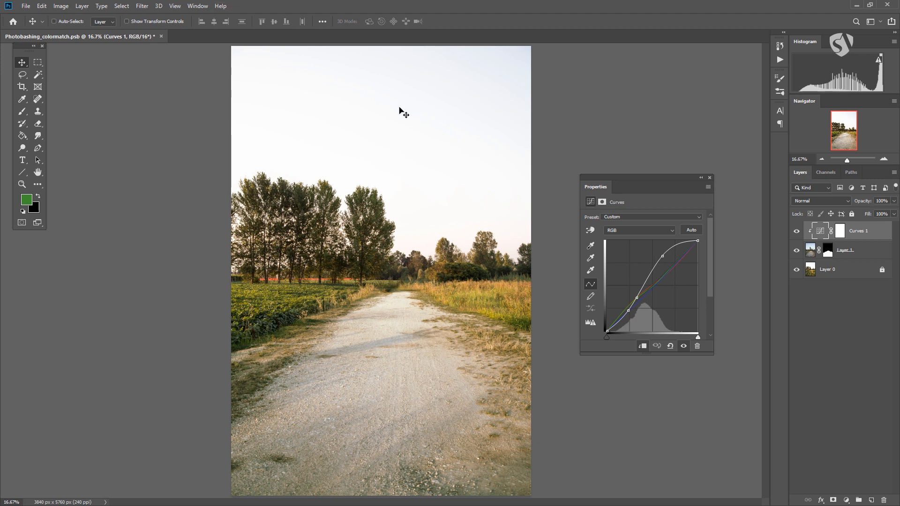
Select Layer 0, remove its lock and lock all of its properties again.
{"action": "left_click", "coordinate": [853, 259]}
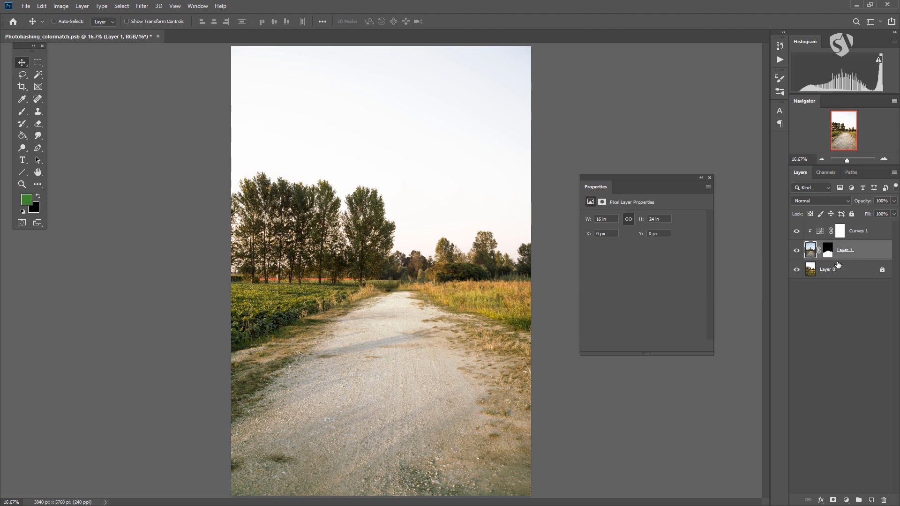
{"action": "left_click", "coordinate": [852, 278]}
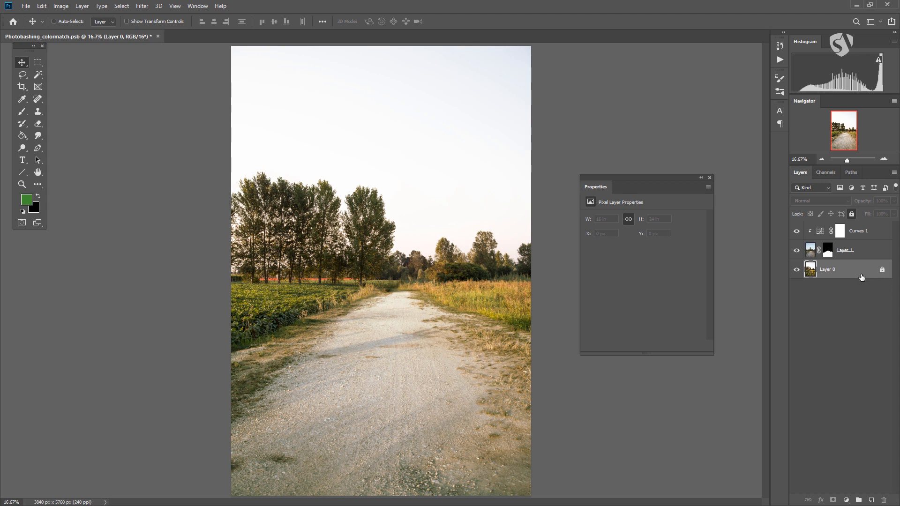
{"action": "left_click", "coordinate": [882, 271]}
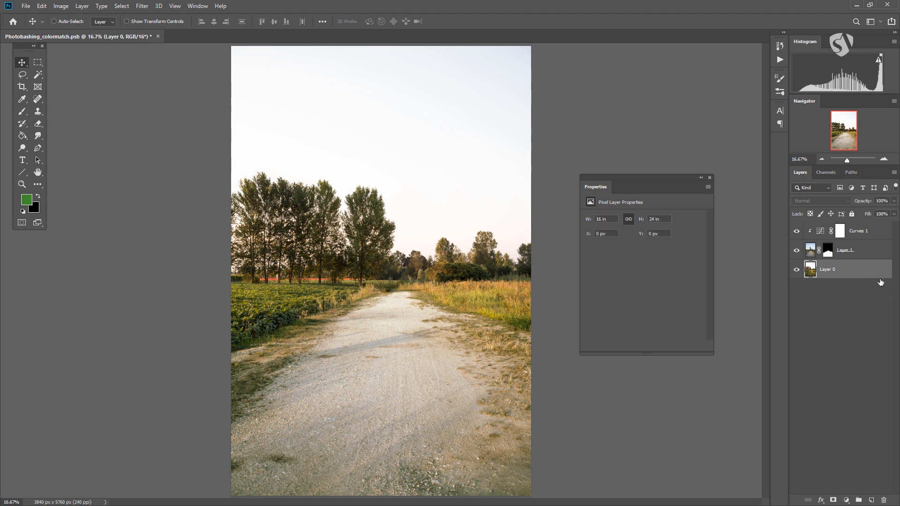
{"action": "left_click", "coordinate": [852, 214]}
Try to edit the fully locked Layer 0 and dismiss the resulting alerts.
{"action": "double_click", "coordinate": [855, 274]}
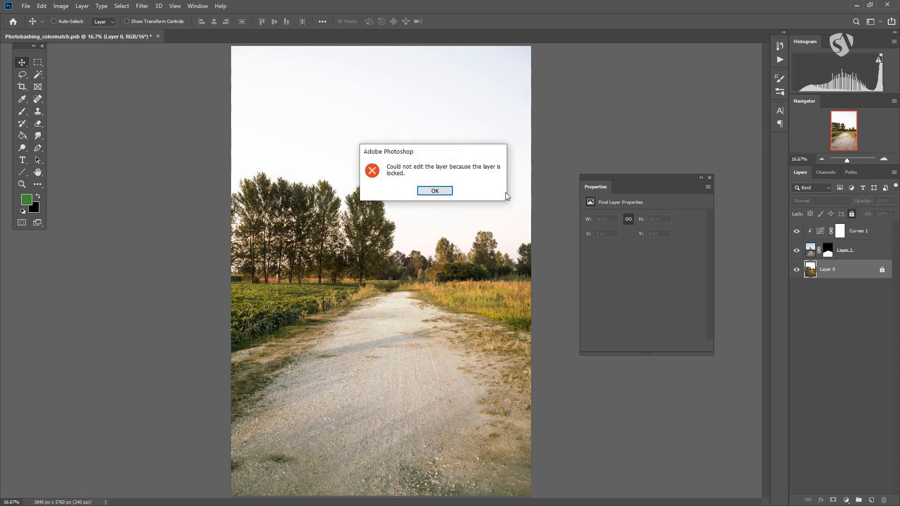
{"action": "left_click", "coordinate": [435, 190]}
{"action": "double_click", "coordinate": [838, 268]}
{"action": "double_click", "coordinate": [856, 273]}
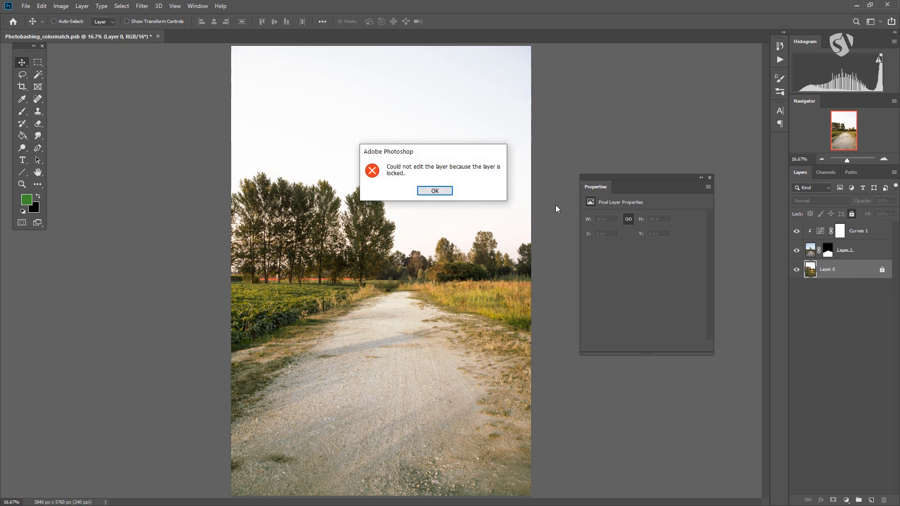
{"action": "left_click", "coordinate": [436, 191]}
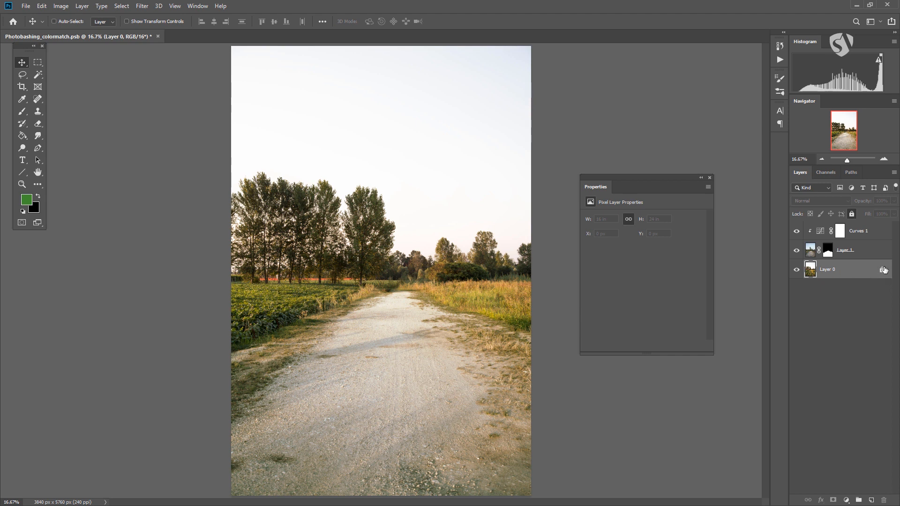
Unlock Layer 0, lock only its image pixels and switch to the Brush tool.
{"action": "left_click", "coordinate": [881, 271]}
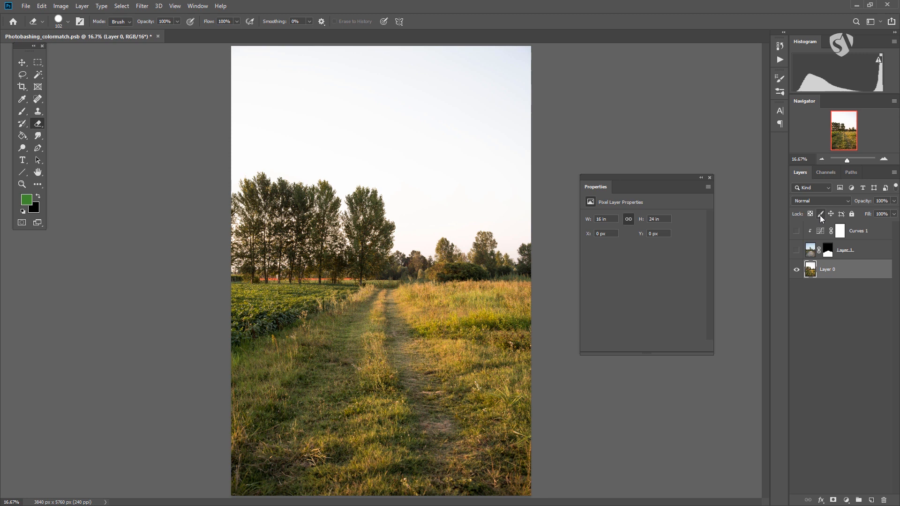
{"action": "left_click", "coordinate": [820, 214]}
{"action": "left_click", "coordinate": [22, 111]}
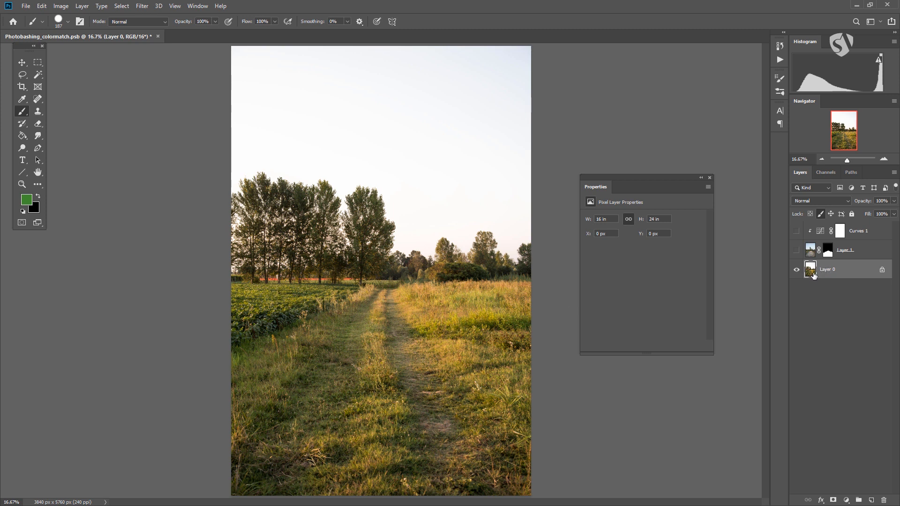
Try the position lock and the full lock on Layer 0, and unlock the layer completely with the Move tool active.
{"action": "left_click", "coordinate": [831, 215]}
{"action": "left_click", "coordinate": [831, 214]}
{"action": "left_click", "coordinate": [853, 214]}
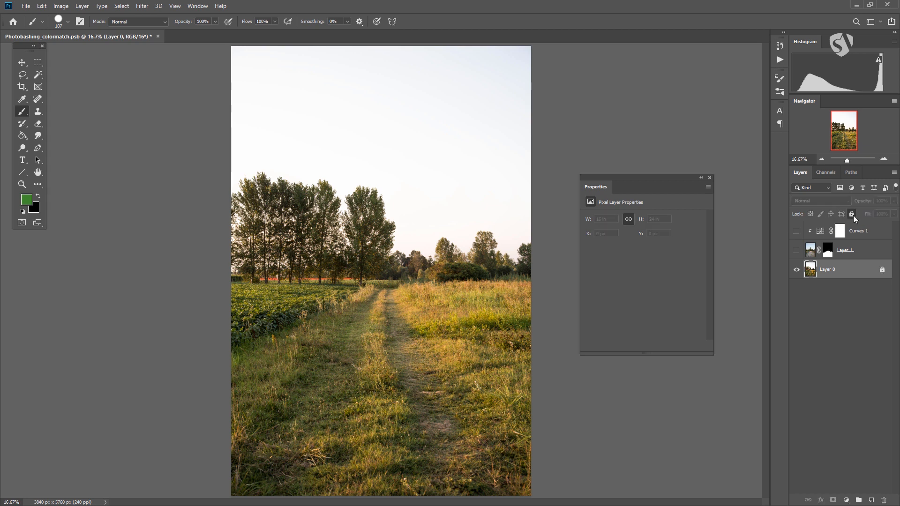
{"action": "left_click", "coordinate": [25, 65]}
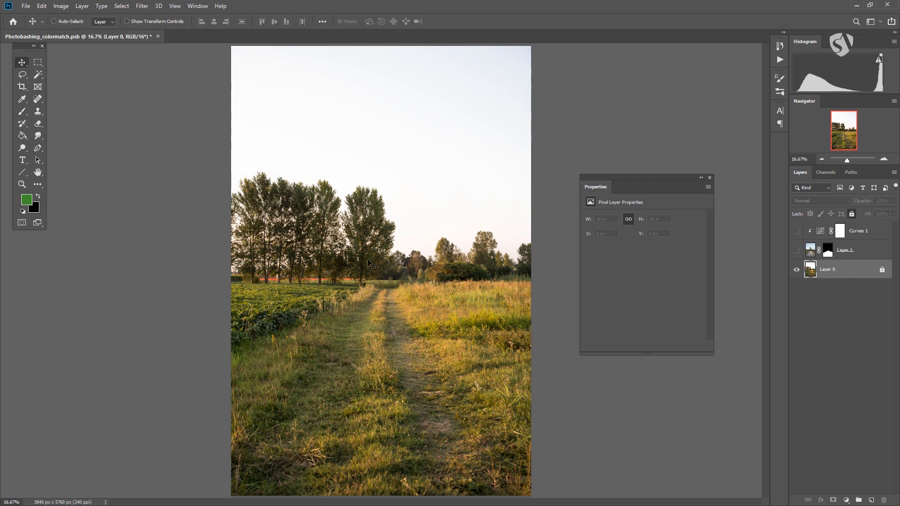
{"action": "left_click", "coordinate": [881, 269]}
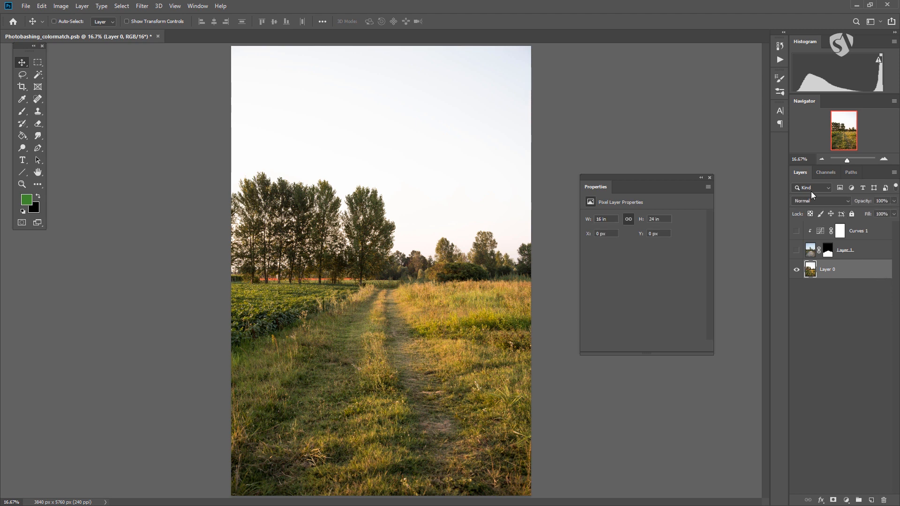
Review the available layer filter types and make Layer 1 and Curves 1 visible again.
{"action": "left_click", "coordinate": [828, 188]}
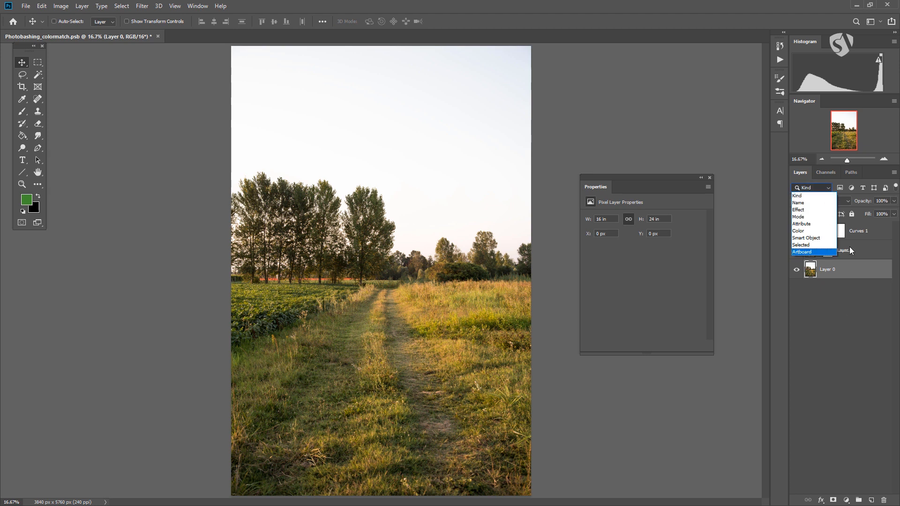
{"action": "left_click", "coordinate": [836, 304]}
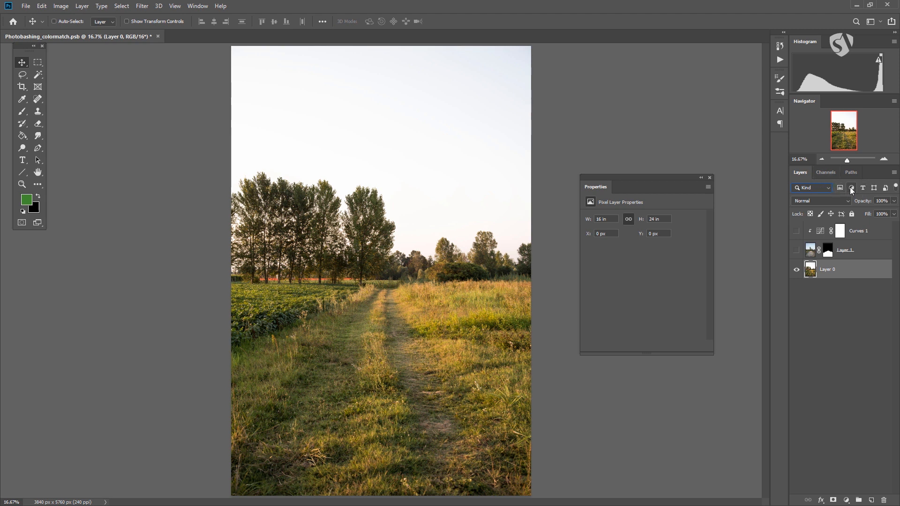
{"action": "left_click", "coordinate": [797, 250]}
{"action": "left_click", "coordinate": [796, 231]}
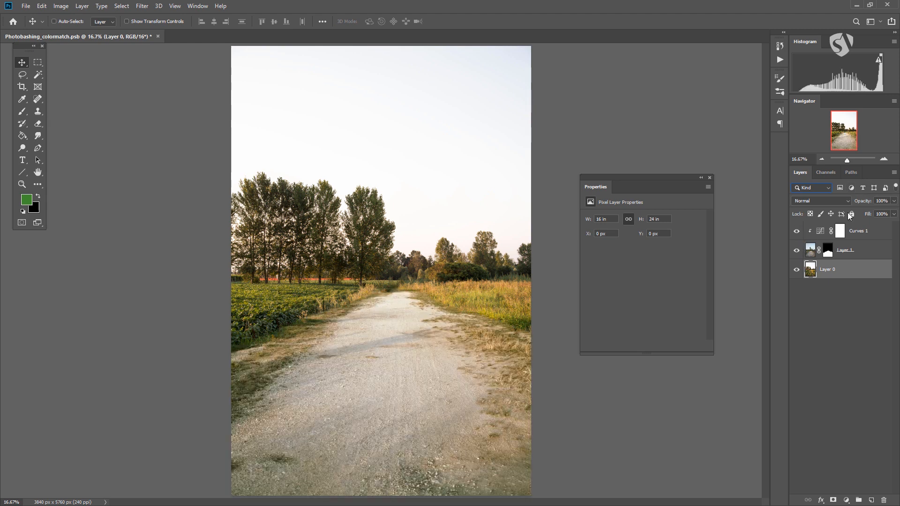
Filter the layer list to adjustment layers only and clear that filter again.
{"action": "left_click", "coordinate": [852, 188]}
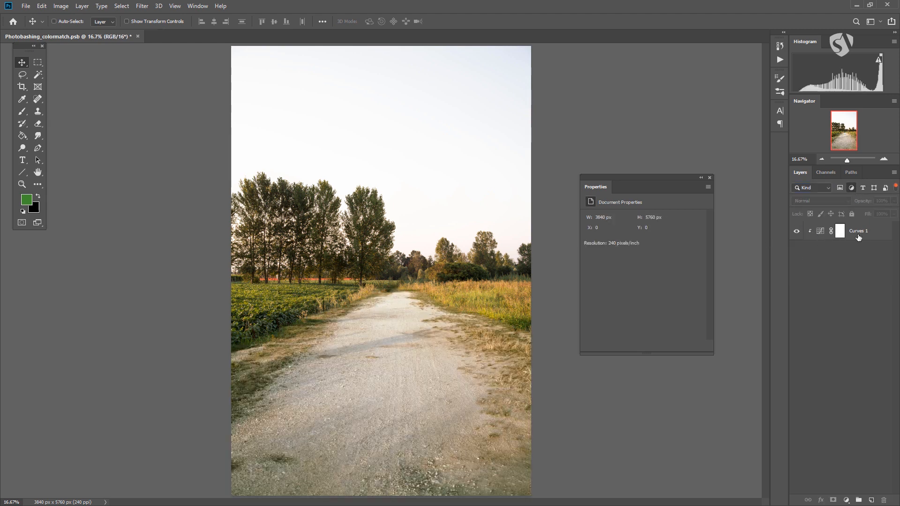
{"action": "left_click", "coordinate": [851, 188]}
Filter the layer list by Name using the text "la".
{"action": "left_click", "coordinate": [823, 189]}
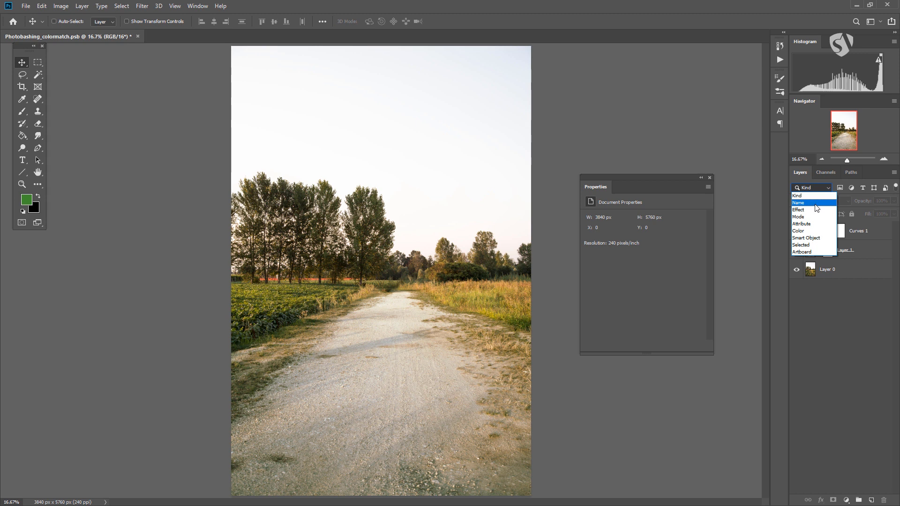
{"action": "left_click", "coordinate": [815, 203]}
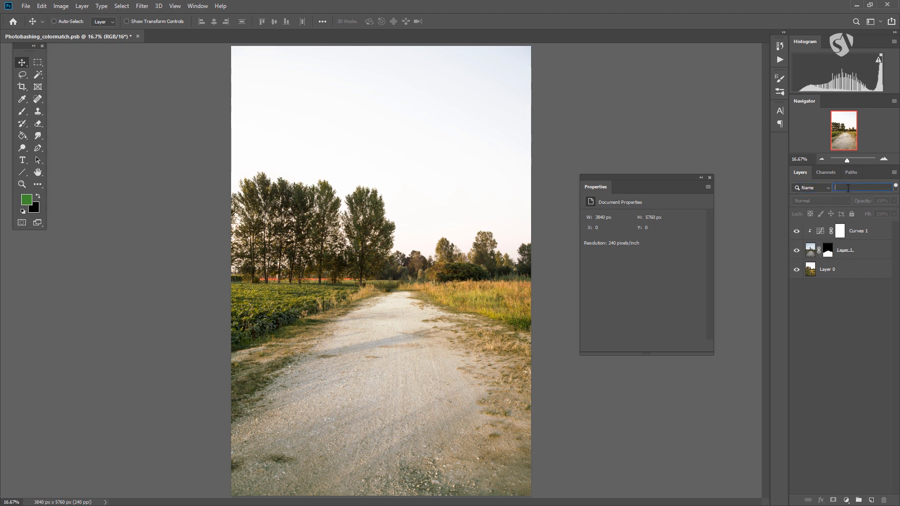
{"action": "type", "text": "la"}
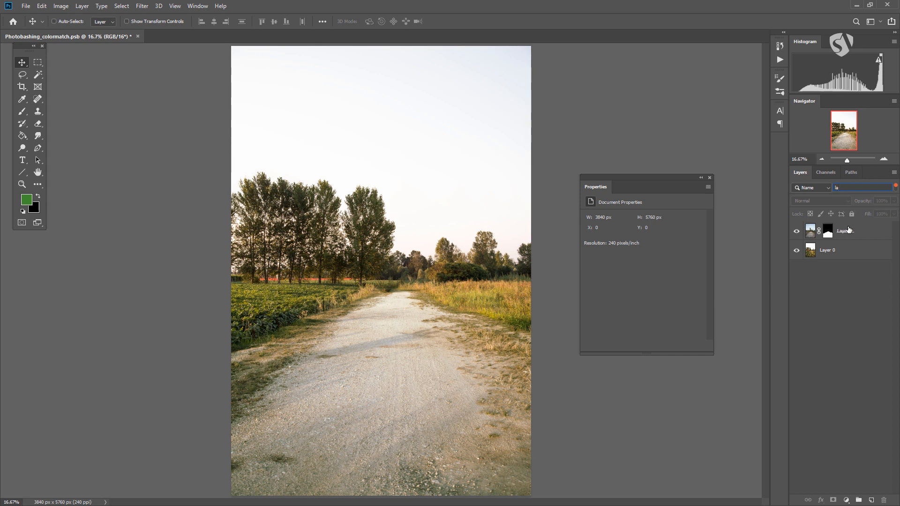
Filter the layer list by Mode with Normal blending and reset the filter type to Kind.
{"action": "left_click", "coordinate": [818, 188]}
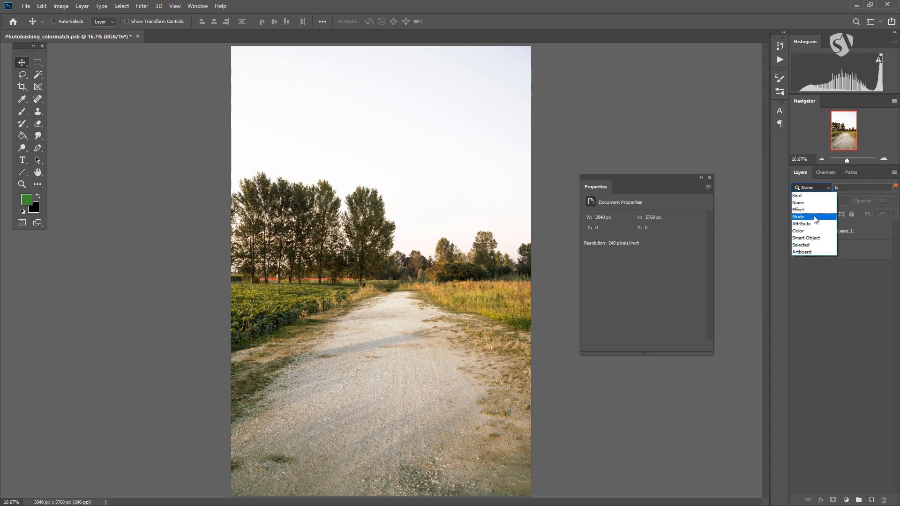
{"action": "left_click", "coordinate": [816, 217]}
{"action": "left_click", "coordinate": [882, 190]}
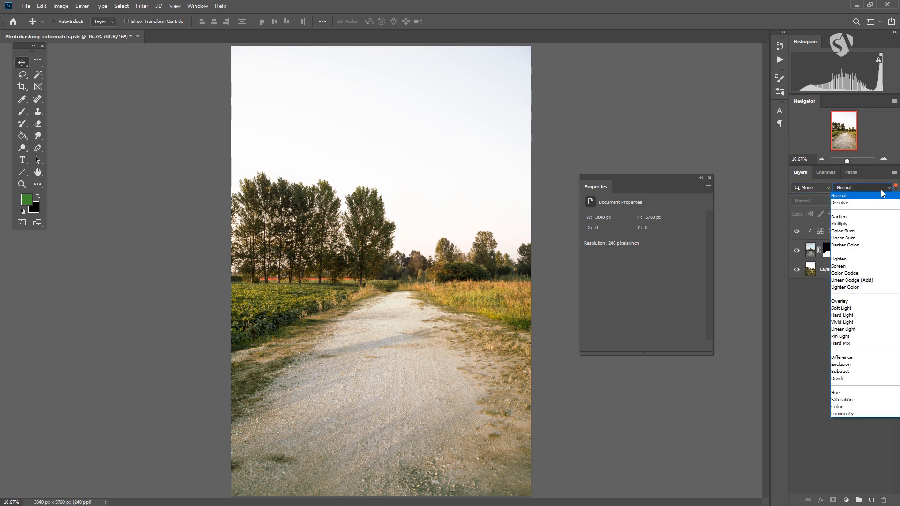
{"action": "left_click", "coordinate": [799, 289]}
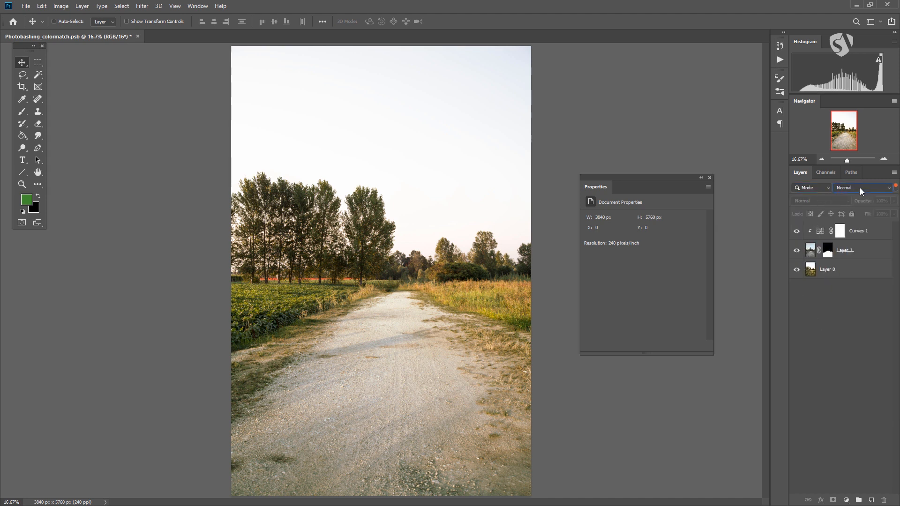
{"action": "left_click", "coordinate": [826, 188]}
{"action": "left_click", "coordinate": [801, 196]}
Release the Curves 1 adjustment from its clipping mask on Layer 1 and clip it to Layer 1 again.
{"action": "left_click", "coordinate": [867, 232]}
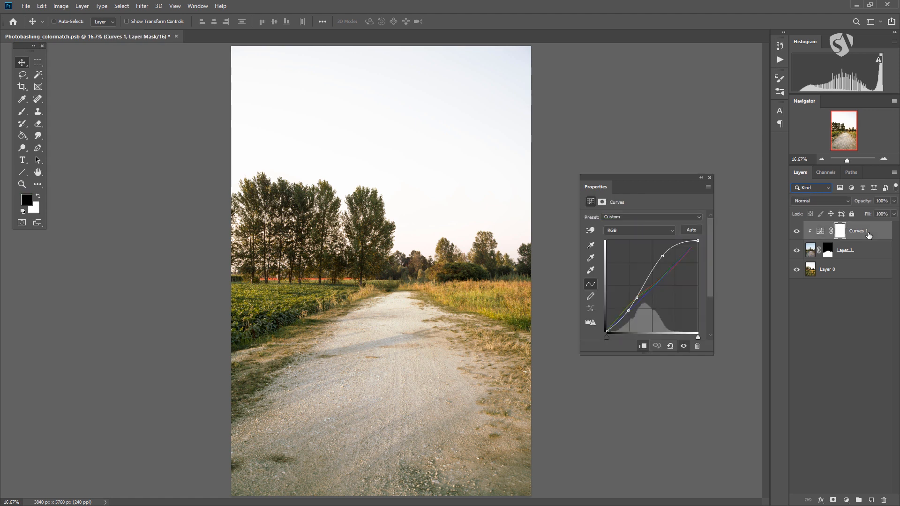
{"action": "left_click", "coordinate": [815, 234]}
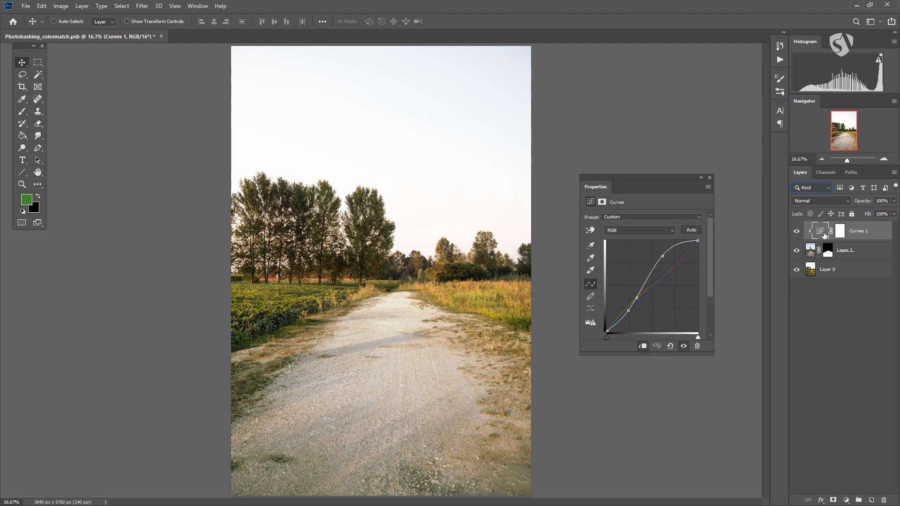
{"action": "left_click", "coordinate": [813, 253]}
{"action": "left_click", "coordinate": [819, 236]}
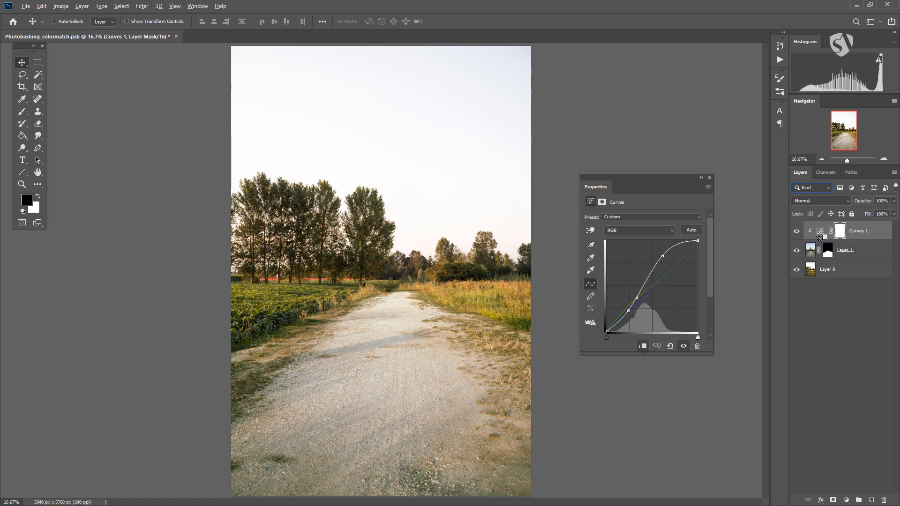
{"action": "left_click", "coordinate": [819, 237], "text": "alt"}
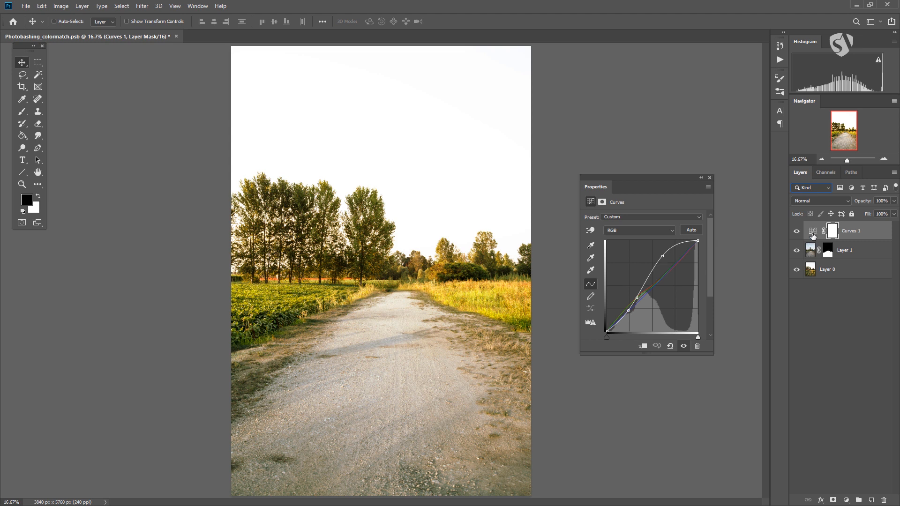
{"action": "left_click", "coordinate": [816, 256]}
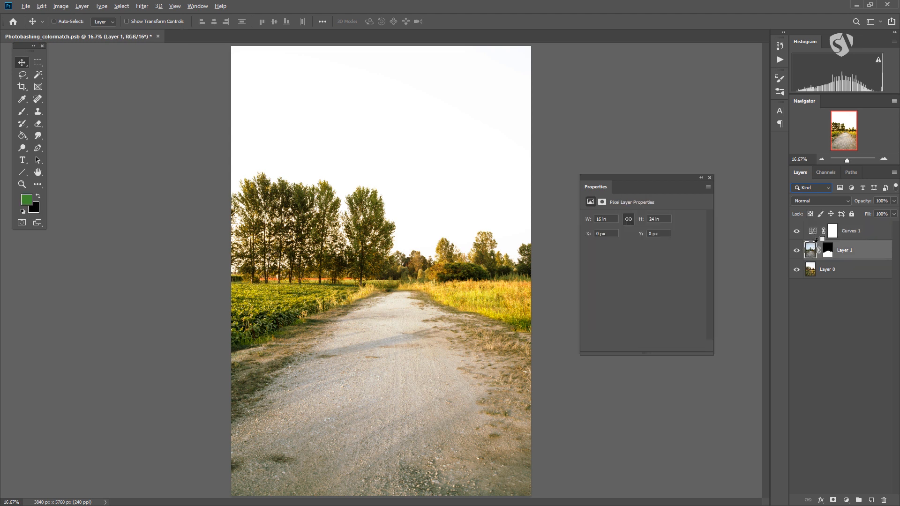
{"action": "left_click", "coordinate": [816, 239], "text": "alt"}
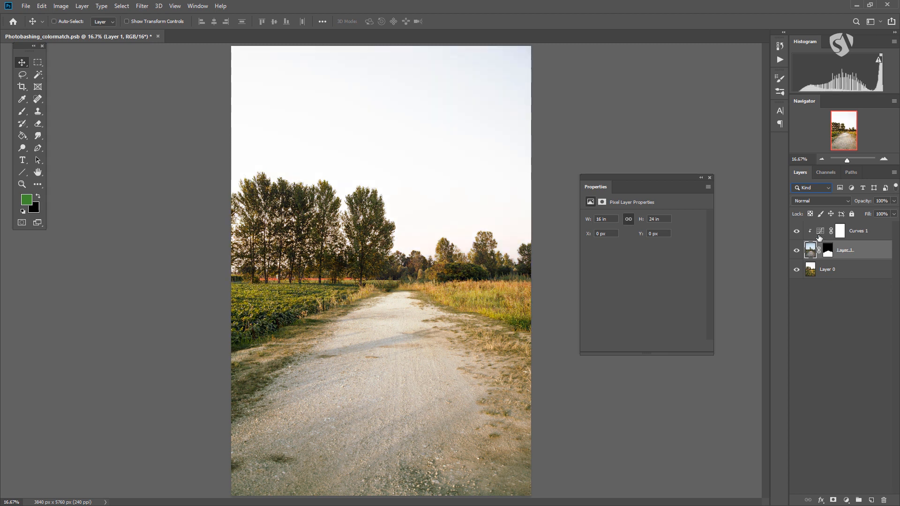
Lower the upper point of the RGB curve slightly in the clipped Curves 1 adjustment.
{"action": "left_click", "coordinate": [817, 233]}
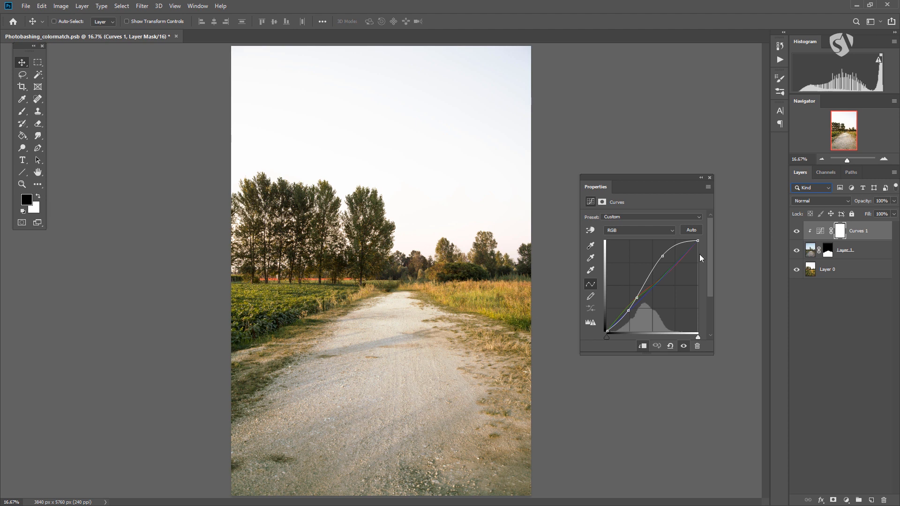
{"action": "left_click", "coordinate": [816, 253]}
{"action": "left_click", "coordinate": [821, 234]}
{"action": "mouse_move", "coordinate": [658, 254]}
{"action": "left_mouse_down"}
{"action": "mouse_move", "coordinate": [673, 294]}
{"action": "mouse_move", "coordinate": [657, 263]}
{"action": "left_mouse_up"}
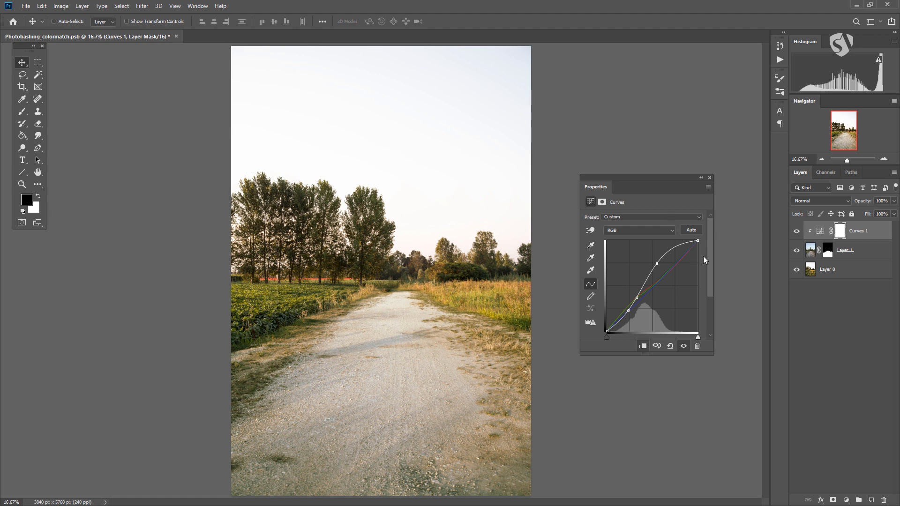
Create a new layer clipped to Layer 1 and set the foreground colour to light grey c7c7c7.
{"action": "left_click", "coordinate": [854, 253]}
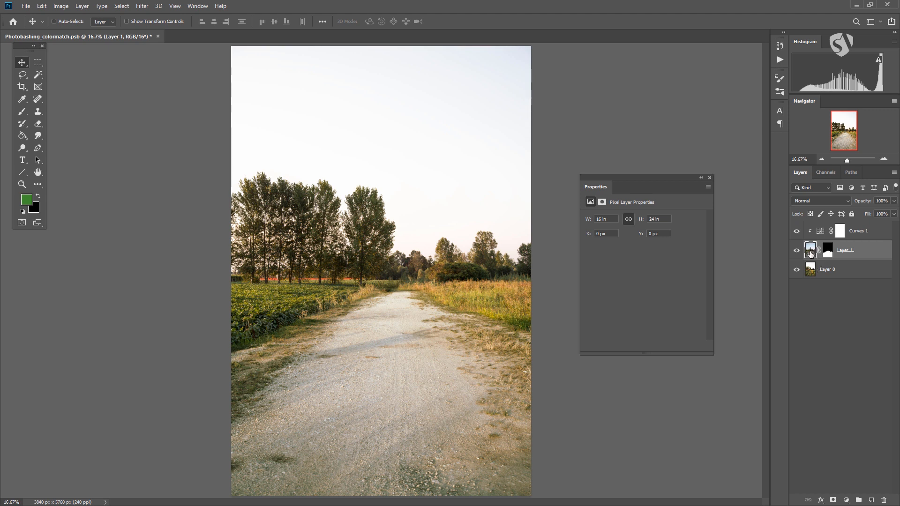
{"action": "left_click", "coordinate": [872, 500]}
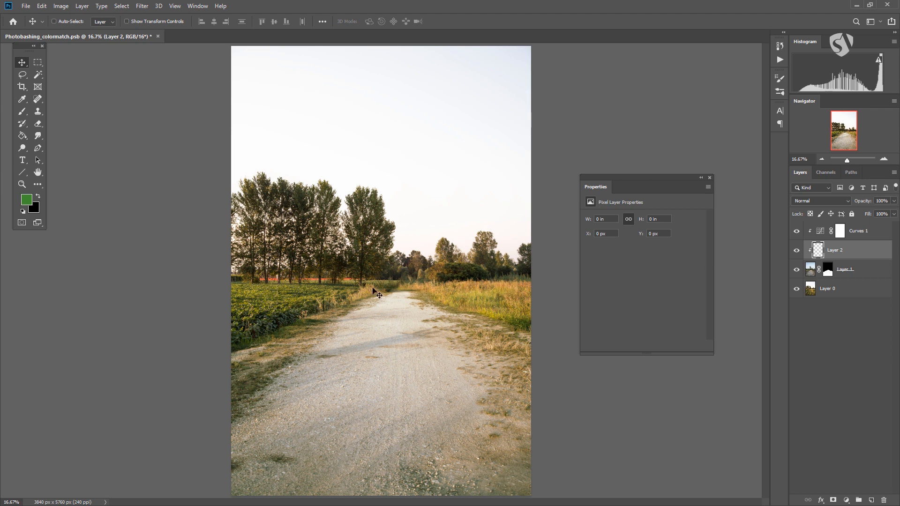
{"action": "left_click", "coordinate": [26, 200]}
{"action": "mouse_move", "coordinate": [645, 208]}
{"action": "left_mouse_down"}
{"action": "mouse_move", "coordinate": [635, 187]}
{"action": "mouse_move", "coordinate": [634, 208]}
{"action": "left_mouse_up"}
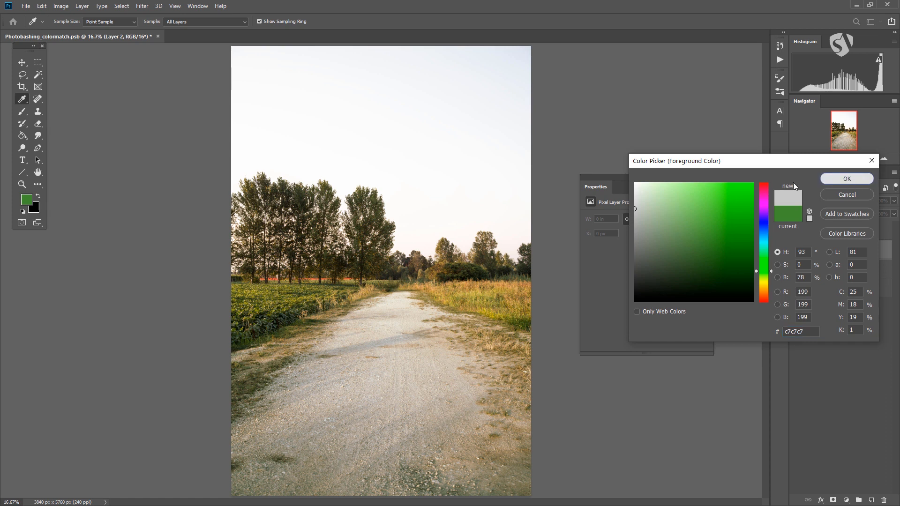
{"action": "left_click", "coordinate": [854, 184]}
Configure the brush with a flattened elliptical tip, 0% hardness and a size of 3032 px.
{"action": "right_click", "coordinate": [293, 247]}
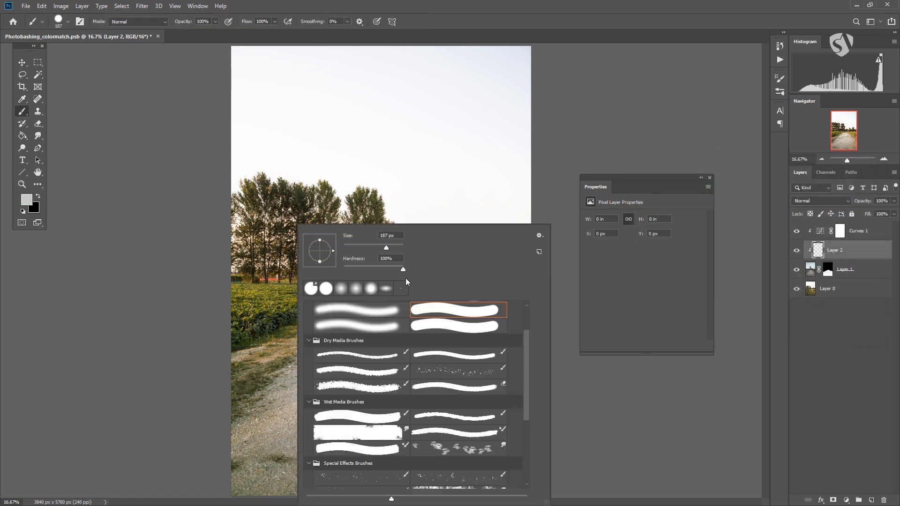
{"action": "left_click_drag", "start_coordinate": [393, 248], "coordinate": [394, 202]}
{"action": "left_click_drag", "start_coordinate": [321, 261], "coordinate": [320, 253]}
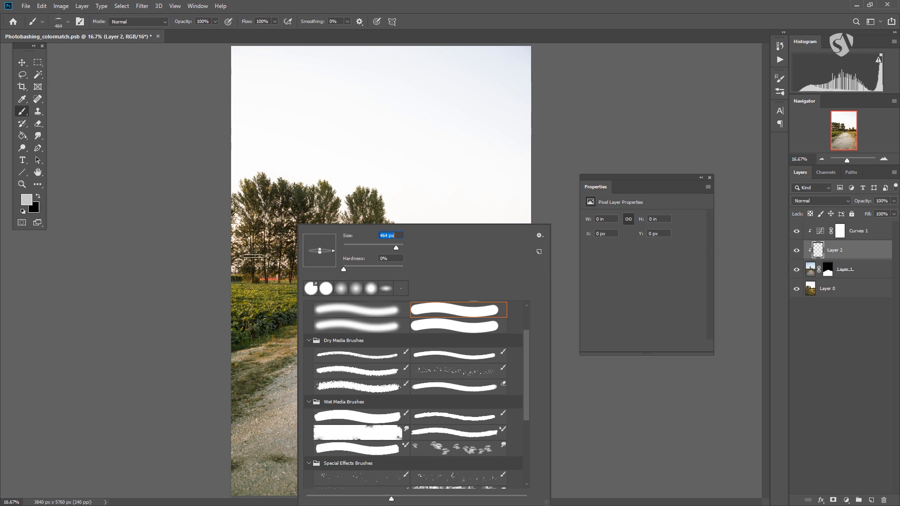
{"action": "type", "text": "3032"}
{"action": "key", "text": "Return"}
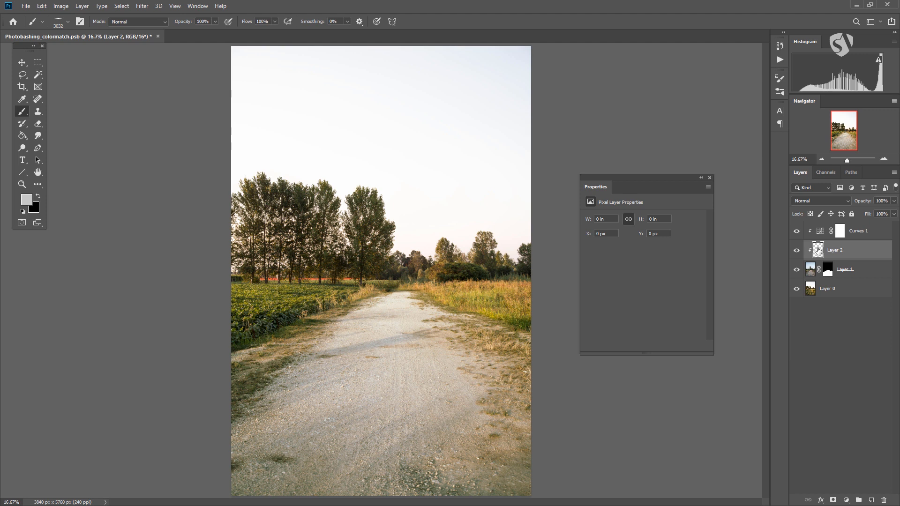
Paint light grey across the far part of the road on the clipped Layer 2.
{"action": "left_click", "coordinate": [827, 270]}
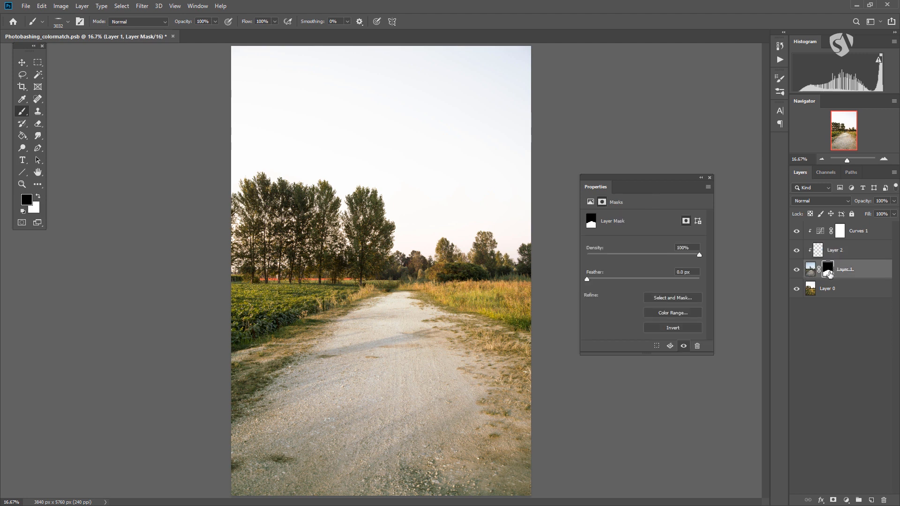
{"action": "left_click", "coordinate": [817, 251]}
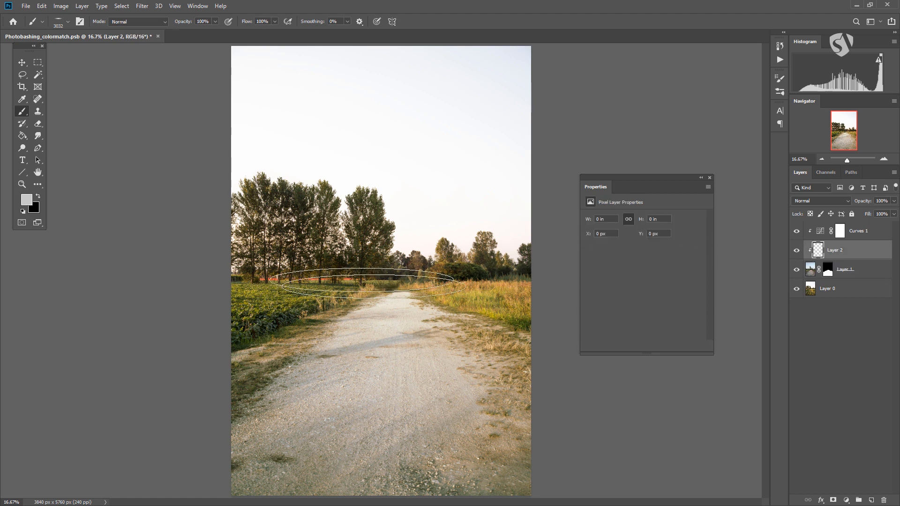
{"action": "left_click_drag", "start_coordinate": [371, 293], "coordinate": [397, 312]}
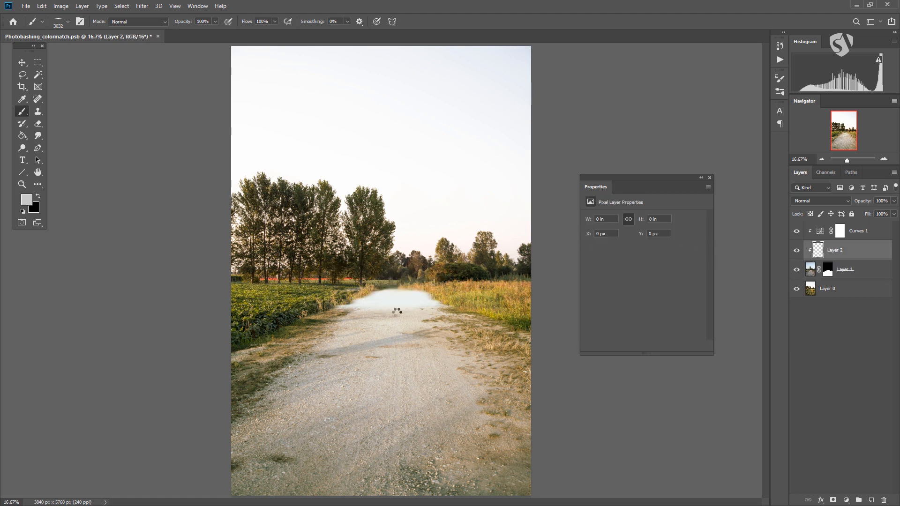
{"action": "mouse_move", "coordinate": [598, 325]}
{"action": "left_mouse_down"}
{"action": "mouse_move", "coordinate": [231, 315]}
{"action": "mouse_move", "coordinate": [733, 322]}
{"action": "left_mouse_up"}
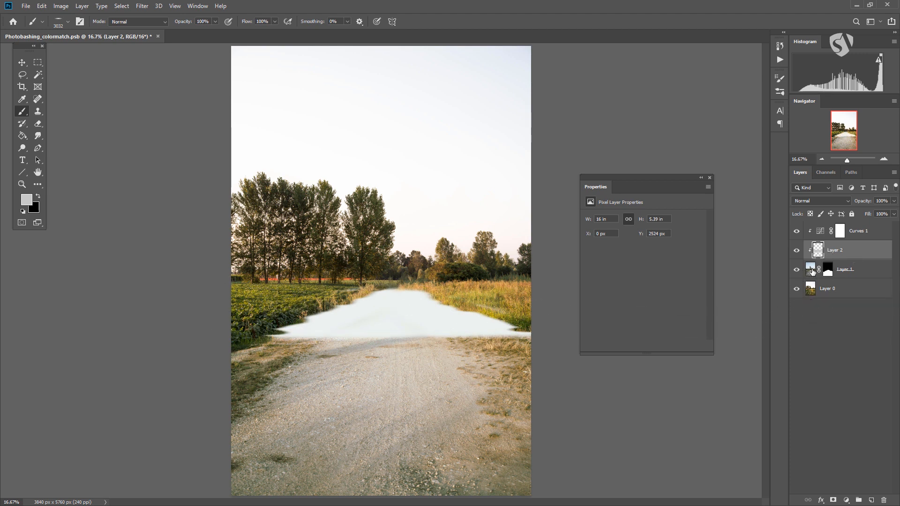
Reduce the opacity of Layer 2 to 24% and delete the layer.
{"action": "mouse_move", "coordinate": [844, 255]}
{"action": "left_mouse_down"}
{"action": "mouse_move", "coordinate": [863, 380]}
{"action": "mouse_move", "coordinate": [848, 255]}
{"action": "left_mouse_up"}
{"action": "left_click", "coordinate": [894, 200]}
{"action": "left_click_drag", "start_coordinate": [861, 214], "coordinate": [857, 213]}
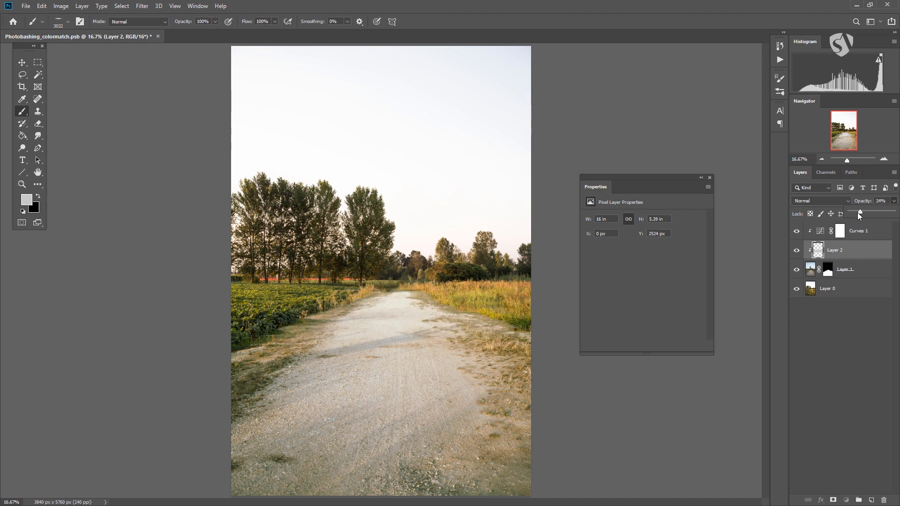
{"action": "left_click_drag", "start_coordinate": [836, 250], "coordinate": [884, 500]}
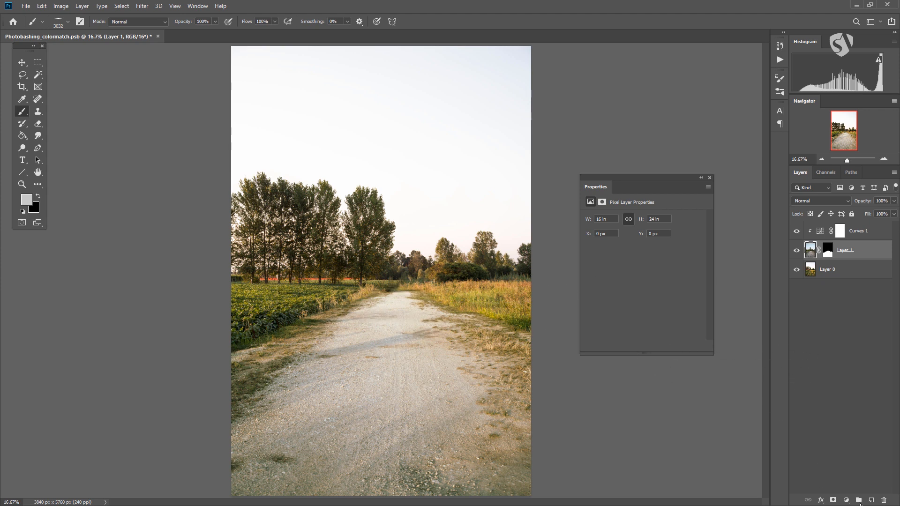
Create a new layer clipped to Layer 1 and paint the whole road with a muted tan of hue 41°.
{"action": "left_click", "coordinate": [870, 500]}
{"action": "left_click", "coordinate": [27, 200]}
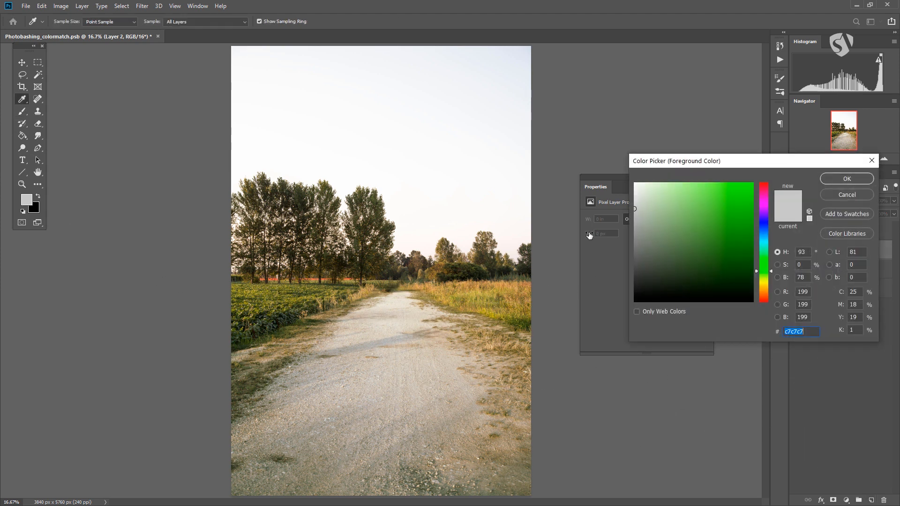
{"action": "left_click_drag", "start_coordinate": [764, 272], "coordinate": [764, 288]}
{"action": "left_click_drag", "start_coordinate": [682, 200], "coordinate": [661, 218]}
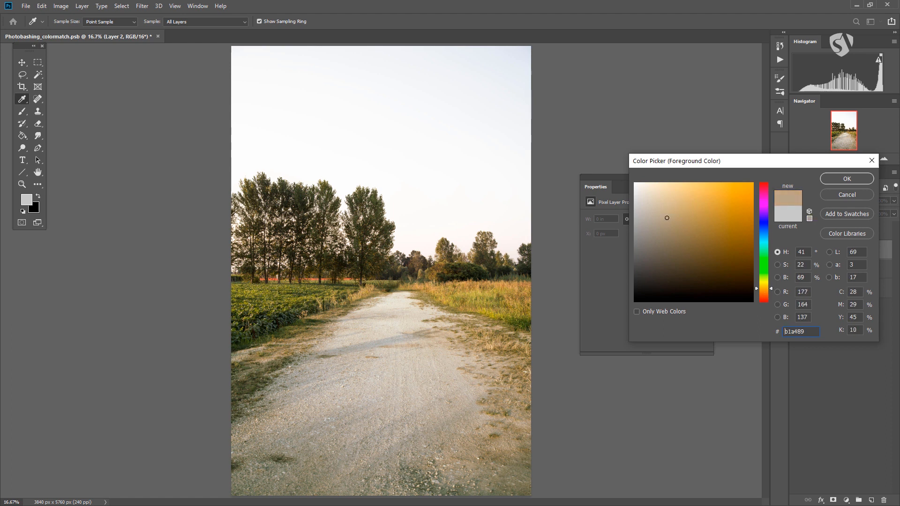
{"action": "left_click", "coordinate": [838, 183]}
{"action": "mouse_move", "coordinate": [396, 329]}
{"action": "left_mouse_down"}
{"action": "mouse_move", "coordinate": [408, 211]}
{"action": "mouse_move", "coordinate": [513, 466]}
{"action": "mouse_move", "coordinate": [494, 434]}
{"action": "mouse_move", "coordinate": [498, 409]}
{"action": "mouse_move", "coordinate": [531, 417]}
{"action": "mouse_move", "coordinate": [583, 479]}
{"action": "mouse_move", "coordinate": [562, 478]}
{"action": "left_mouse_up"}
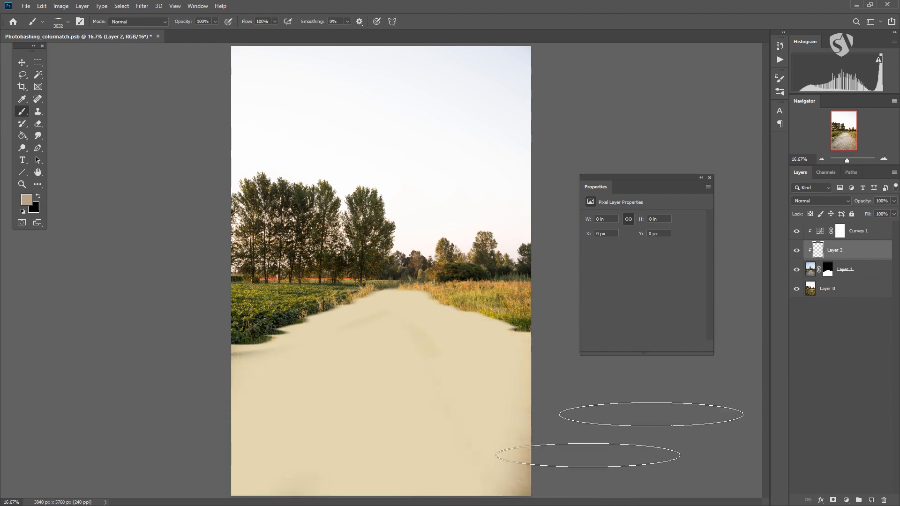
Set the tan paint layer to Multiply at 25% opacity and delete the layer.
{"action": "left_click", "coordinate": [805, 201]}
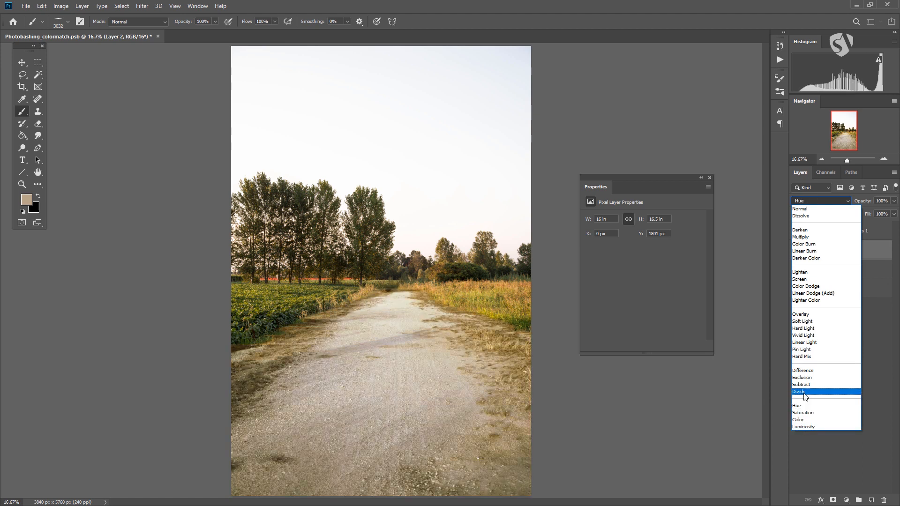
{"action": "left_click", "coordinate": [810, 237]}
{"action": "left_click_drag", "start_coordinate": [894, 204], "coordinate": [861, 215]}
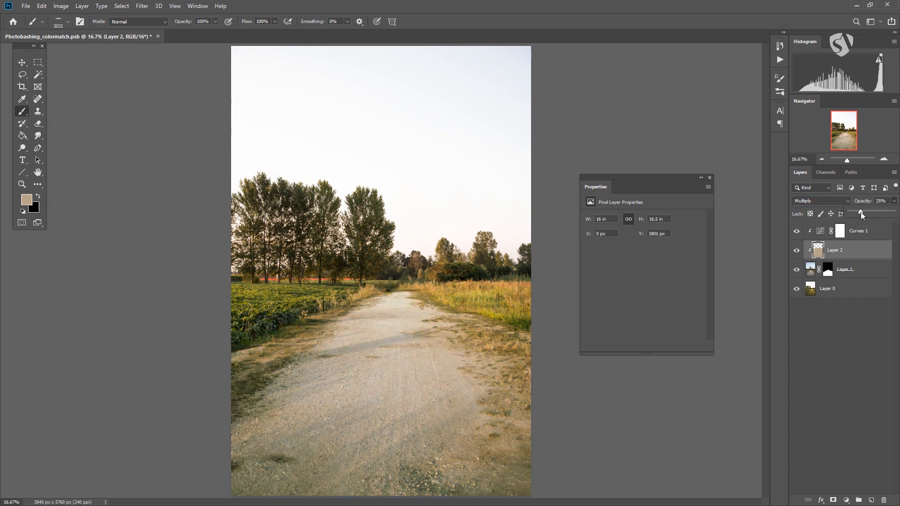
{"action": "left_click_drag", "start_coordinate": [872, 254], "coordinate": [884, 501]}
{"action": "left_click", "coordinate": [827, 253]}
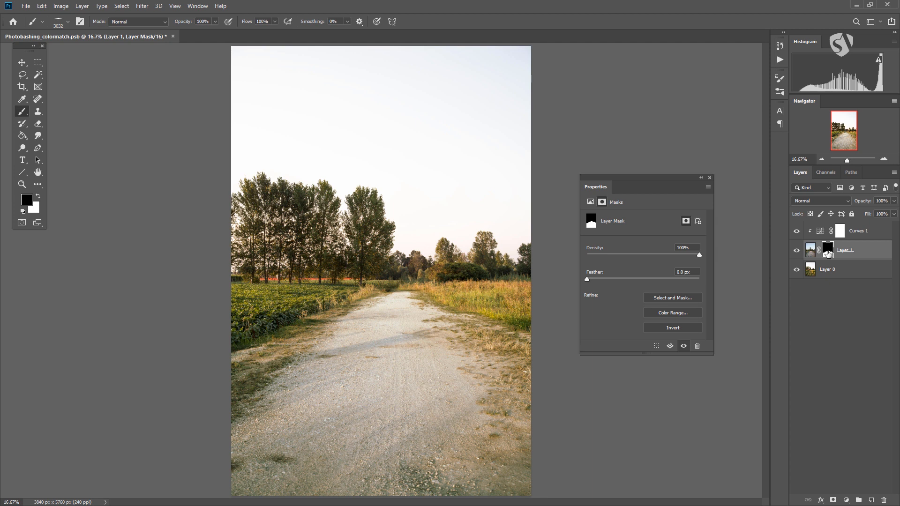
{"action": "left_click", "coordinate": [866, 241]}
{"action": "left_click", "coordinate": [854, 251]}
{"action": "left_click", "coordinate": [865, 232]}
{"action": "left_click", "coordinate": [864, 251]}
{"action": "left_click", "coordinate": [866, 234]}
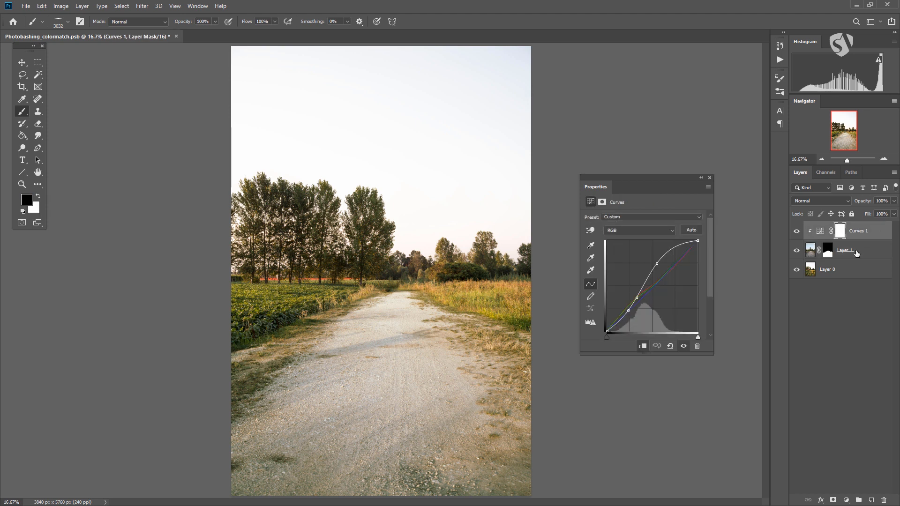
{"action": "left_click", "coordinate": [859, 251]}
{"action": "left_click", "coordinate": [867, 240]}
Try out the opacity setting within the Layer 1 and Curves 1 clipping pair.
{"action": "left_click", "coordinate": [893, 202]}
{"action": "left_click_drag", "start_coordinate": [867, 212], "coordinate": [871, 212]}
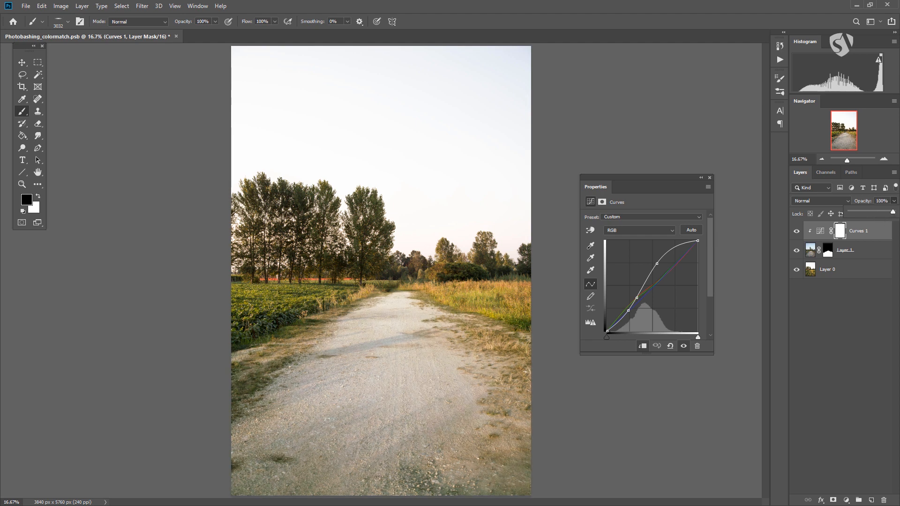
{"action": "left_click", "coordinate": [872, 249]}
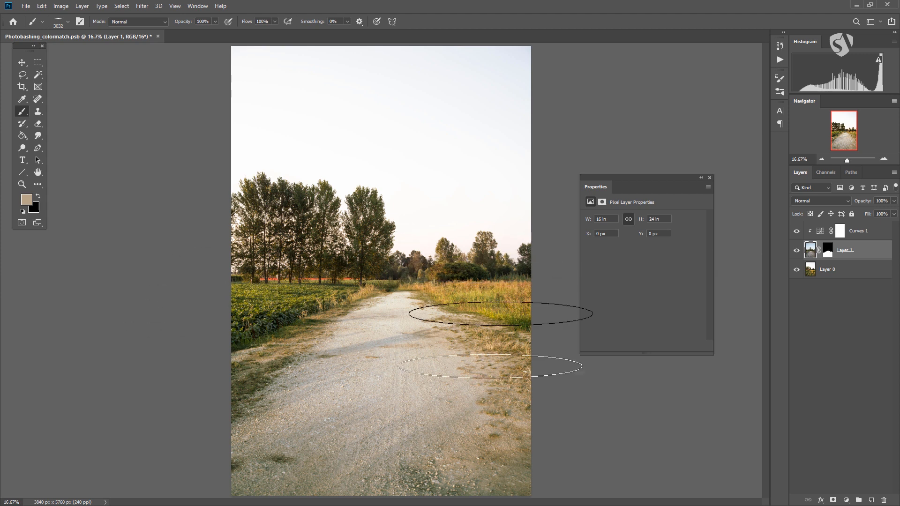
{"action": "left_click", "coordinate": [895, 202]}
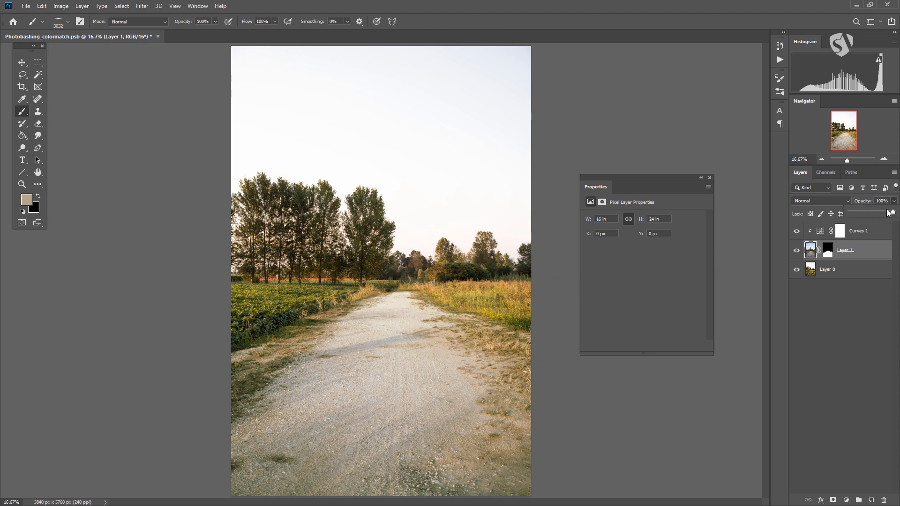
{"action": "left_click", "coordinate": [869, 253]}
Open the layer style settings of Layer 1 and try a white outside stroke with a size of 7 px.
{"action": "double_click", "coordinate": [867, 254]}
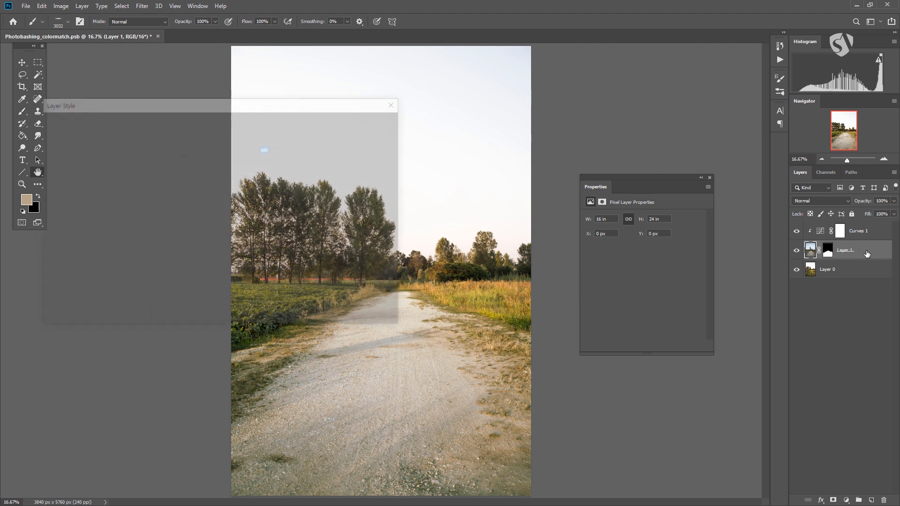
{"action": "left_click_drag", "start_coordinate": [209, 101], "coordinate": [403, 133]}
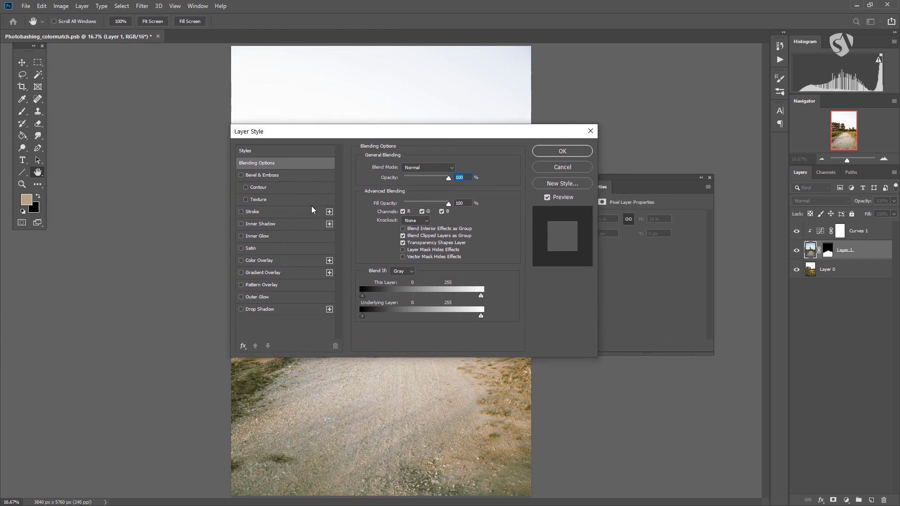
{"action": "left_click_drag", "start_coordinate": [269, 139], "coordinate": [249, 159]}
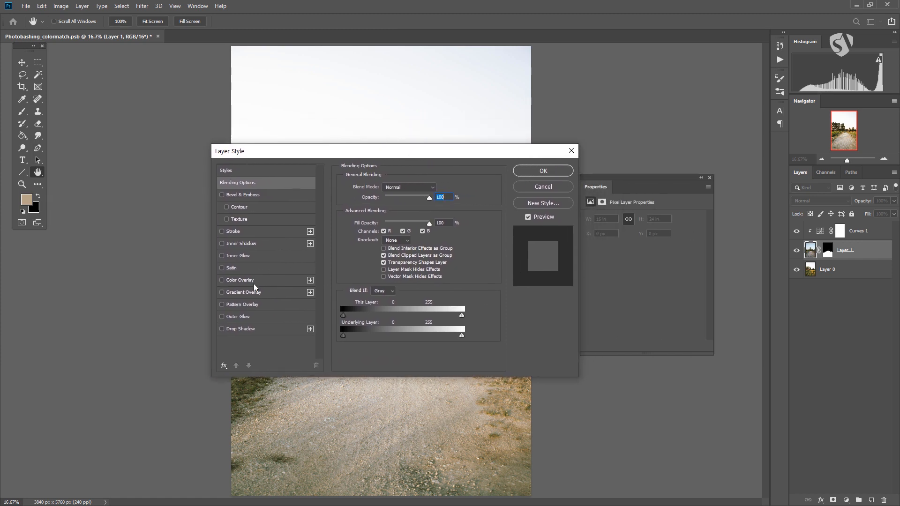
{"action": "left_click_drag", "start_coordinate": [270, 149], "coordinate": [428, 250]}
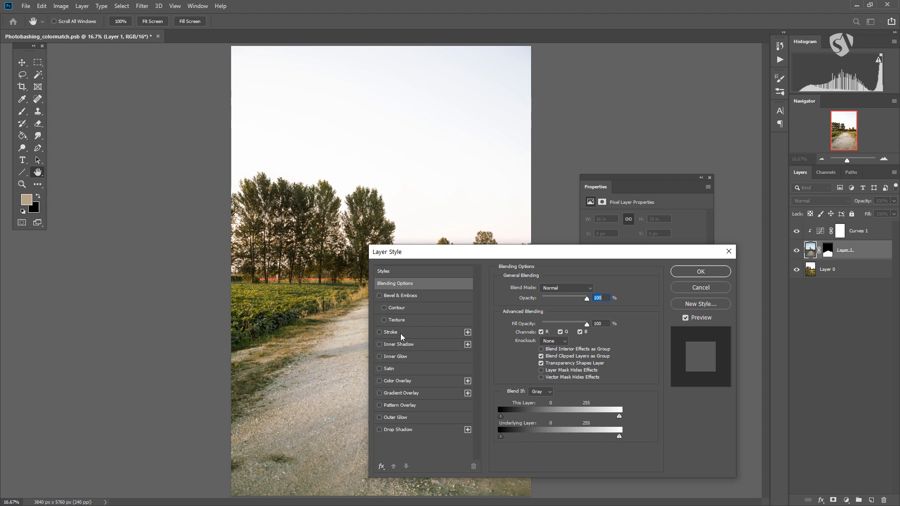
{"action": "left_click", "coordinate": [380, 333]}
{"action": "left_click_drag", "start_coordinate": [436, 255], "coordinate": [502, 324]}
{"action": "left_click", "coordinate": [471, 401]}
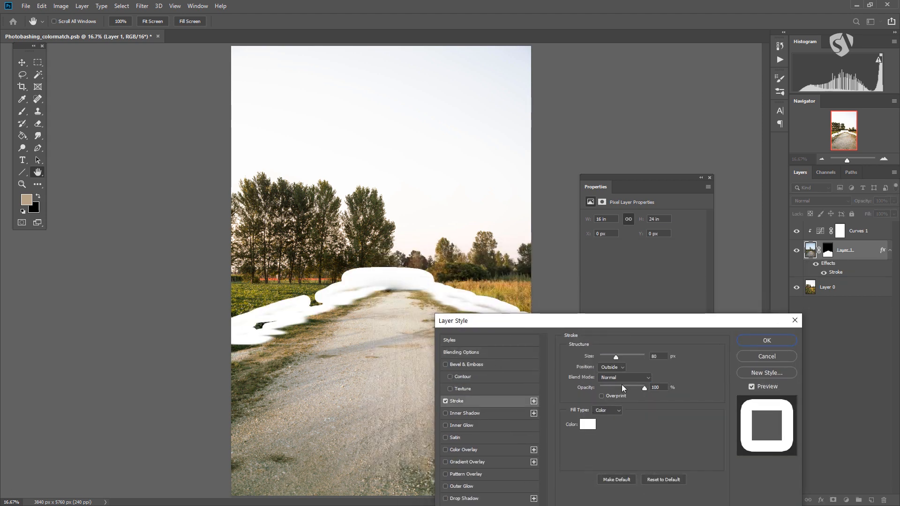
{"action": "left_click_drag", "start_coordinate": [611, 358], "coordinate": [602, 361]}
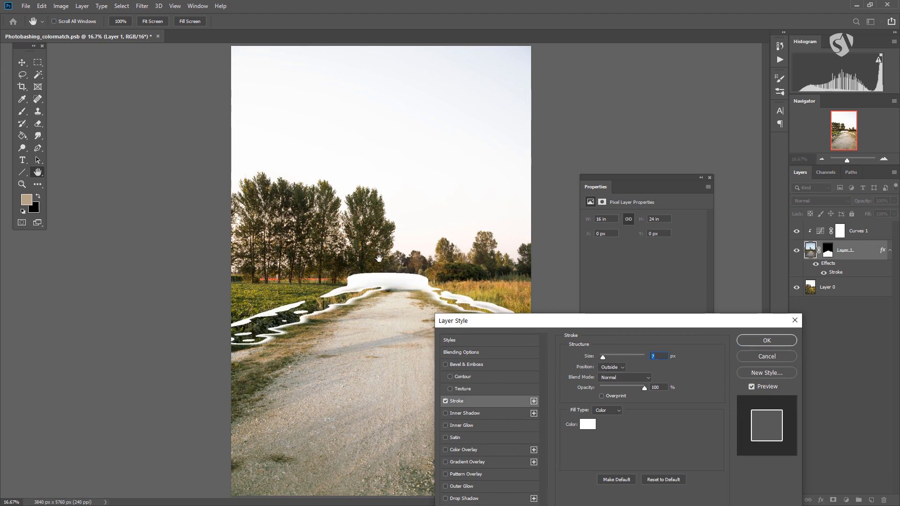
Try reducing the fill opacity of Layer 1 to 0% with the stroke enabled and cancel the layer style changes.
{"action": "left_click", "coordinate": [445, 401]}
{"action": "left_click_drag", "start_coordinate": [712, 325], "coordinate": [657, 267]}
{"action": "left_click", "coordinate": [425, 283]}
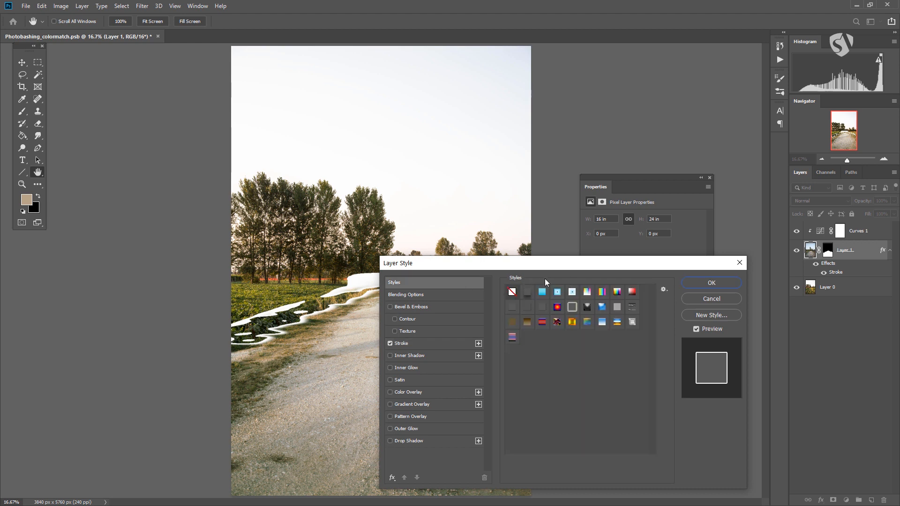
{"action": "left_click", "coordinate": [419, 295]}
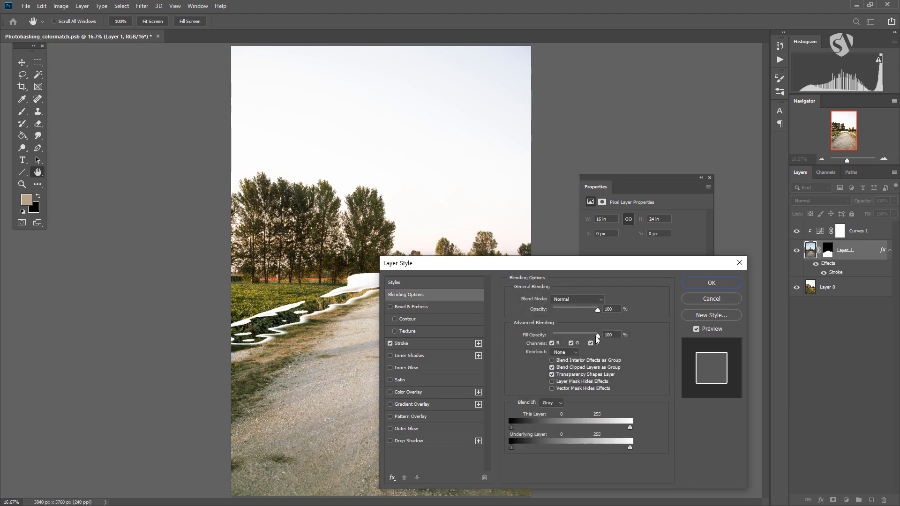
{"action": "left_click_drag", "start_coordinate": [598, 338], "coordinate": [521, 343]}
{"action": "left_click_drag", "start_coordinate": [544, 265], "coordinate": [539, 360]}
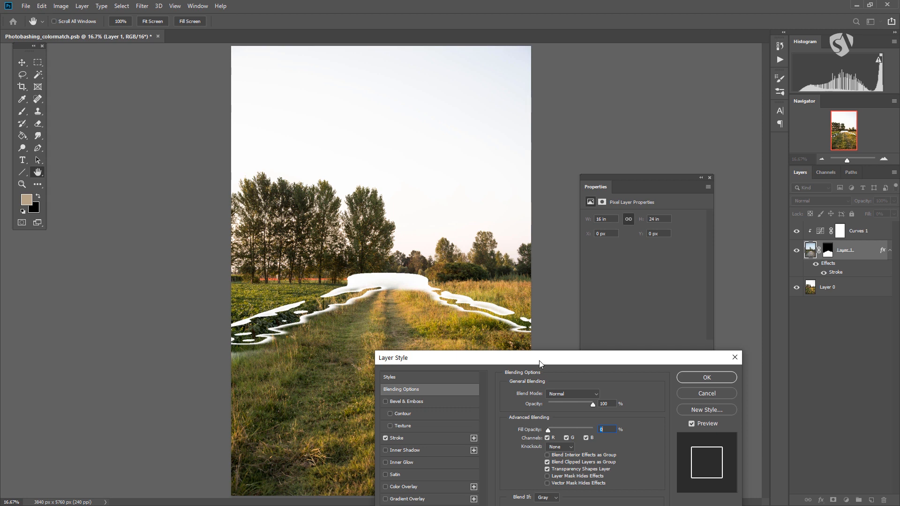
{"action": "left_click_drag", "start_coordinate": [537, 364], "coordinate": [590, 225]}
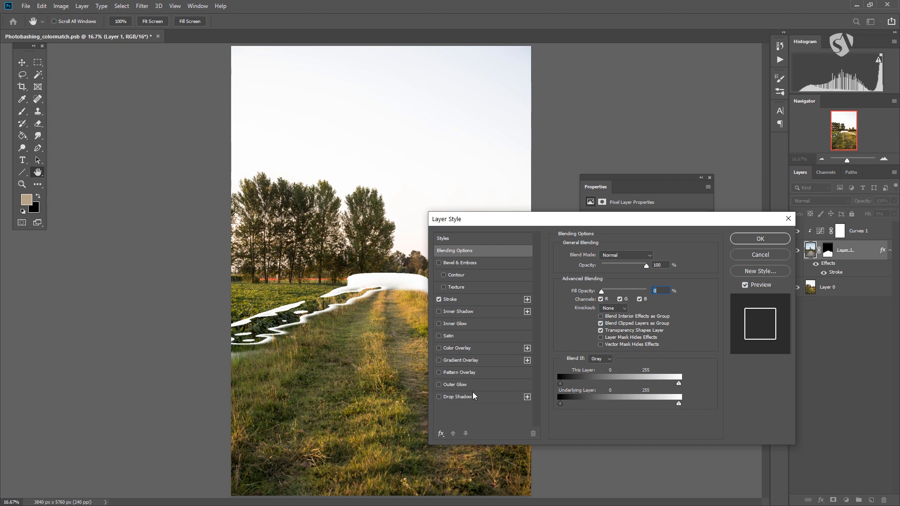
{"action": "left_click", "coordinate": [753, 256]}
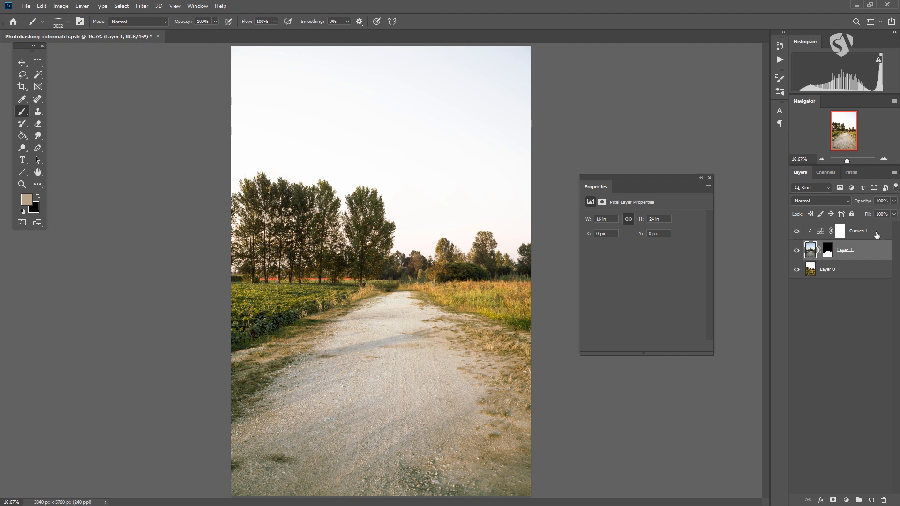
Preview the Darken blend mode on Layer 1 and return it to Normal.
{"action": "left_click", "coordinate": [846, 202]}
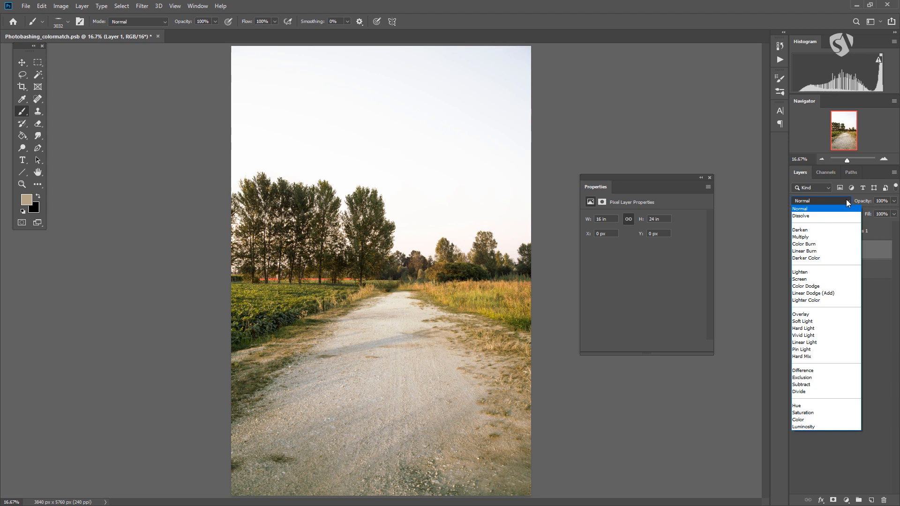
{"action": "left_click", "coordinate": [848, 202]}
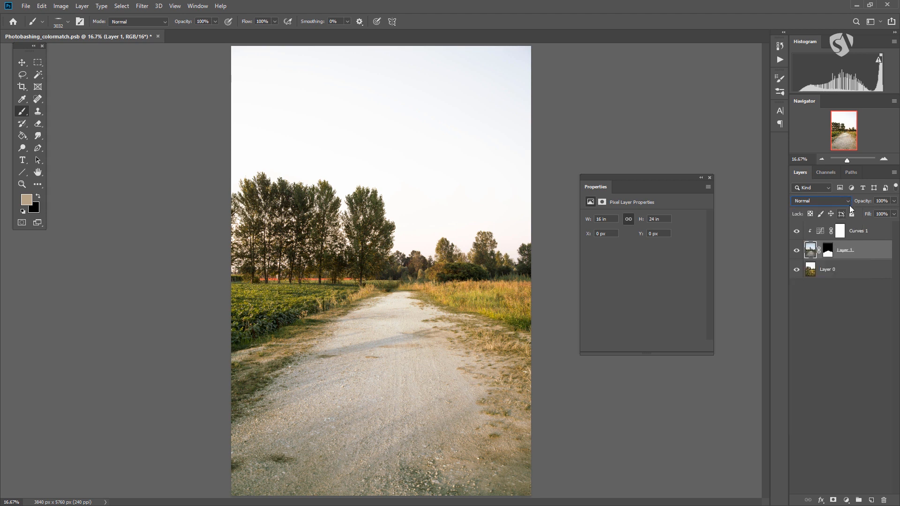
{"action": "left_click", "coordinate": [848, 201]}
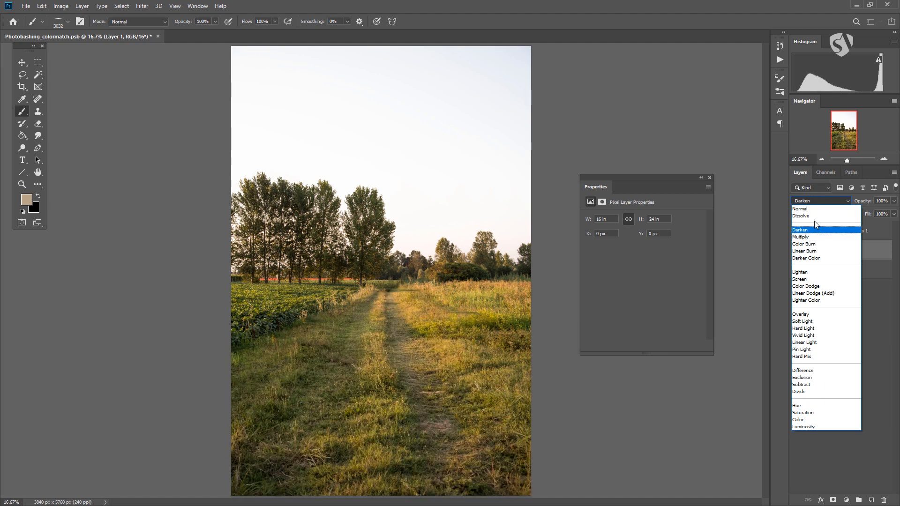
{"action": "left_click", "coordinate": [818, 208]}
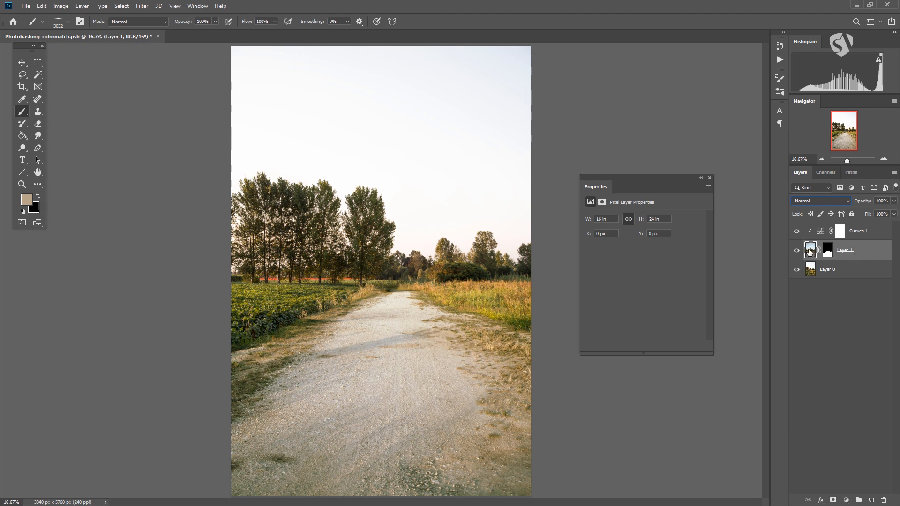
Compare Layer 0 and Layer 1, preview the Overlay blend mode on Layer 1, and leave it at Normal.
{"action": "left_click", "coordinate": [810, 273]}
{"action": "left_click", "coordinate": [811, 256]}
{"action": "left_click", "coordinate": [810, 271]}
{"action": "left_click", "coordinate": [810, 256]}
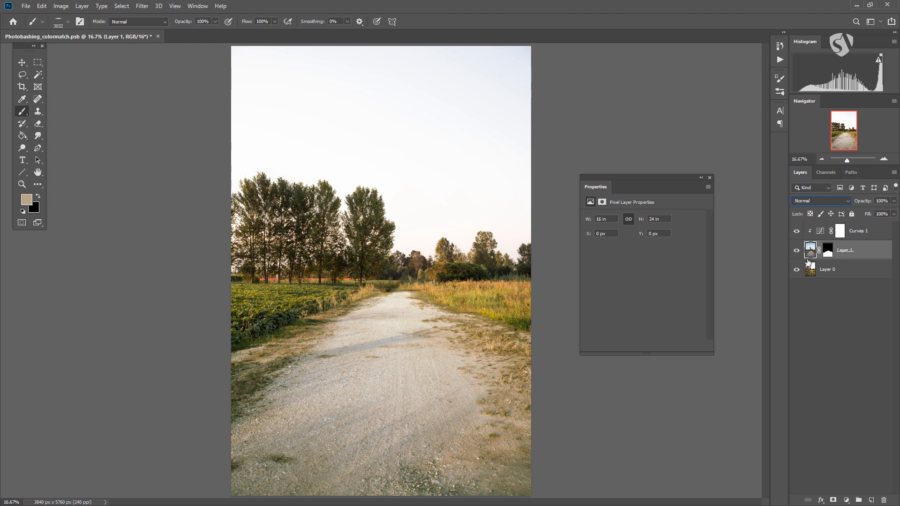
{"action": "left_click", "coordinate": [824, 202]}
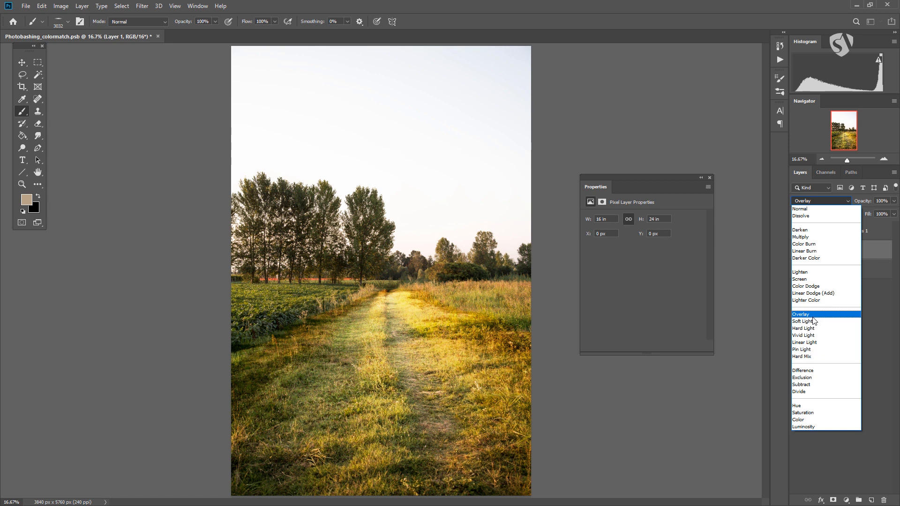
{"action": "left_click", "coordinate": [876, 324]}
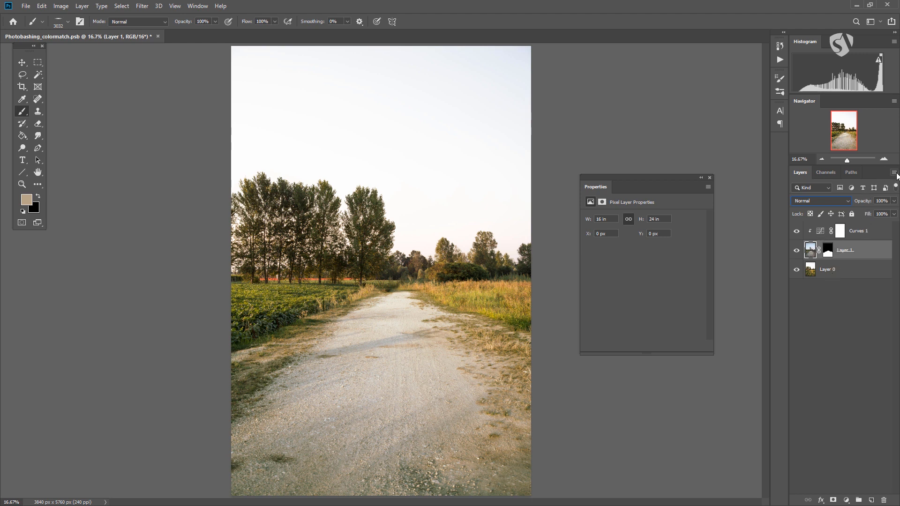
Set the layer thumbnails to the largest size.
{"action": "left_click", "coordinate": [894, 173]}
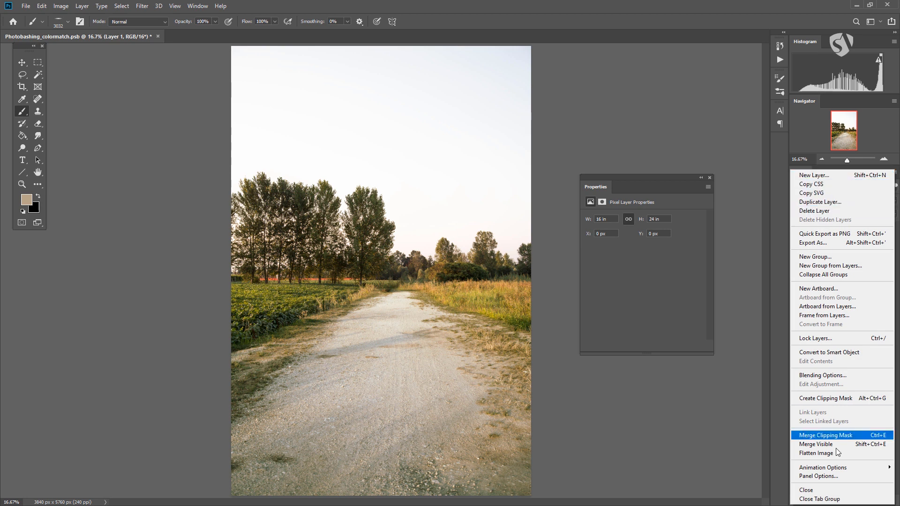
{"action": "left_click", "coordinate": [804, 476]}
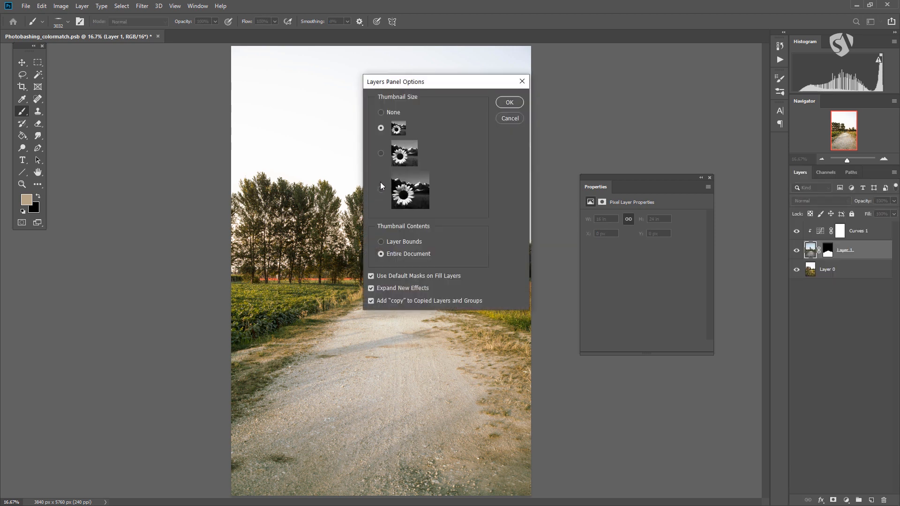
{"action": "left_click", "coordinate": [381, 190]}
{"action": "left_click", "coordinate": [508, 103]}
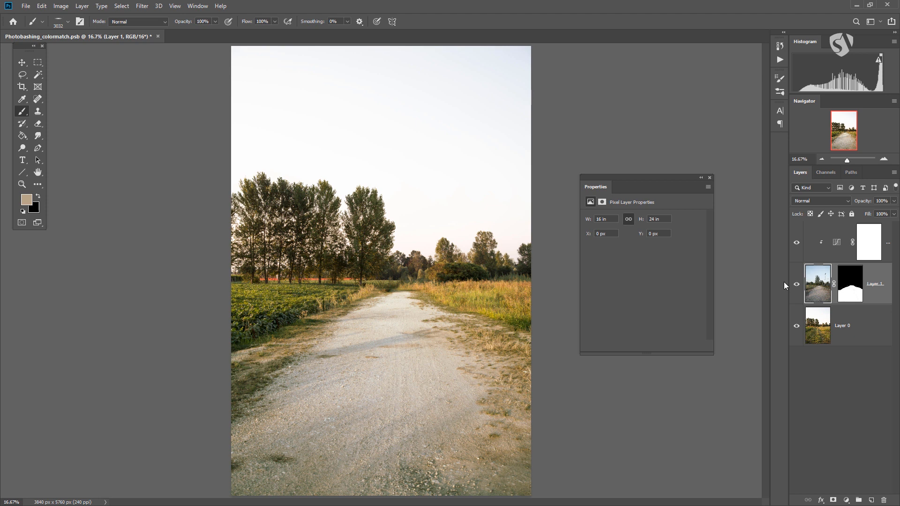
Try shifting Layer 1 toward the right of the image with the Move tool and undo the move.
{"action": "left_click", "coordinate": [22, 63]}
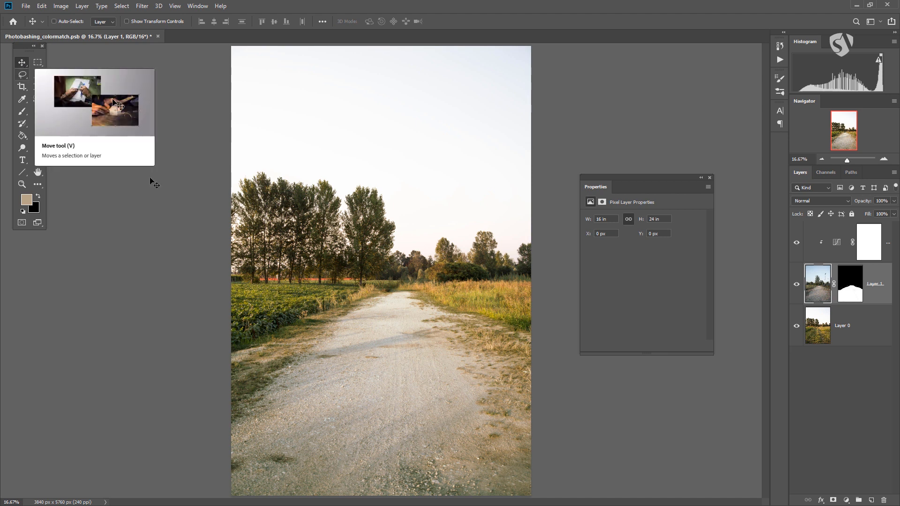
{"action": "left_click_drag", "start_coordinate": [326, 292], "coordinate": [374, 284]}
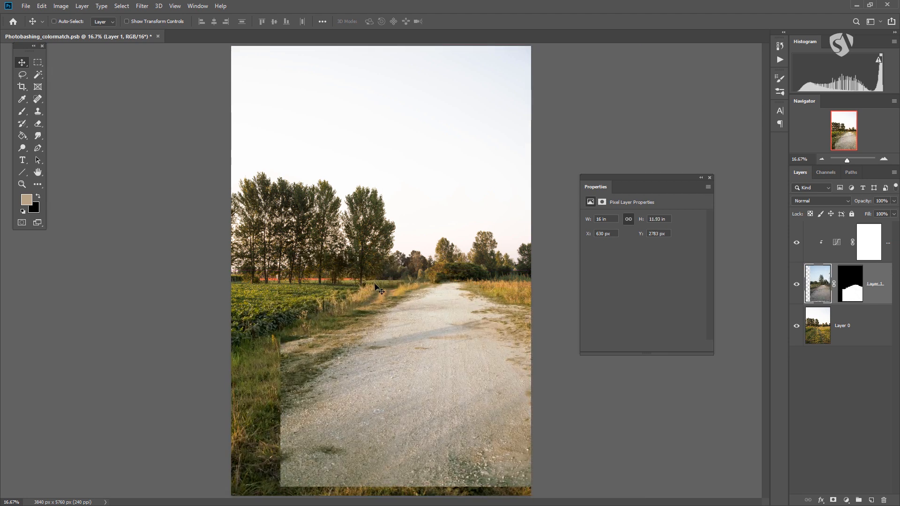
{"action": "key", "text": "ctrl+z"}
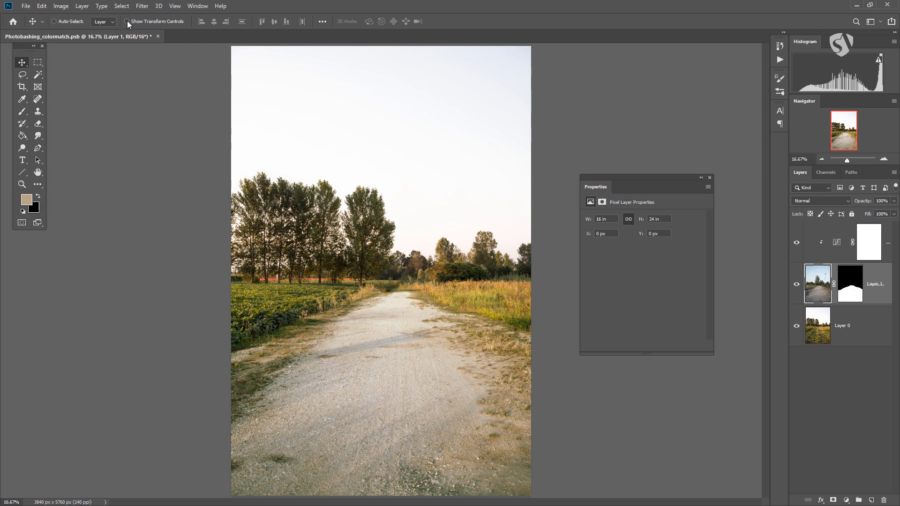
Enable Auto-Select for the Move tool and widen the panel area so full layer names fit.
{"action": "left_click", "coordinate": [54, 21]}
{"action": "left_click_drag", "start_coordinate": [789, 276], "coordinate": [731, 278]}
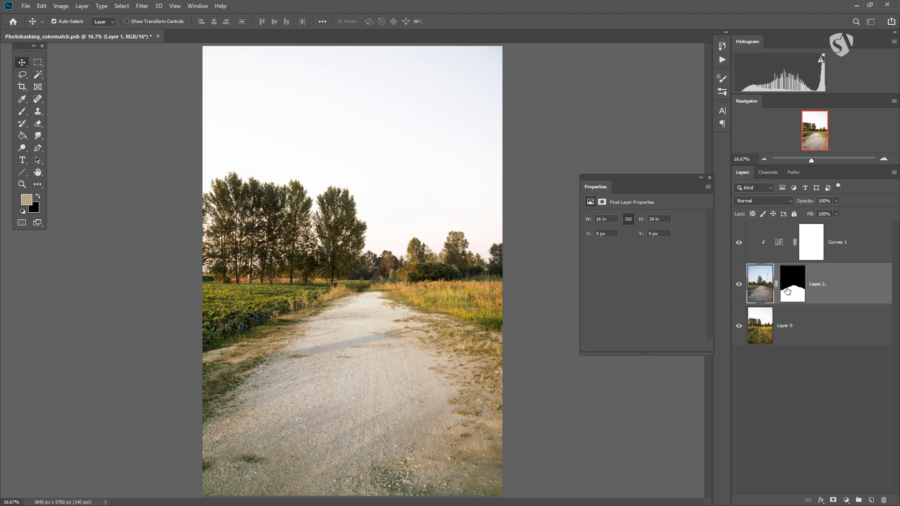
Try moving Layer 0 by picking it directly in the image, and undo both moves.
{"action": "left_click_drag", "start_coordinate": [217, 335], "coordinate": [268, 224]}
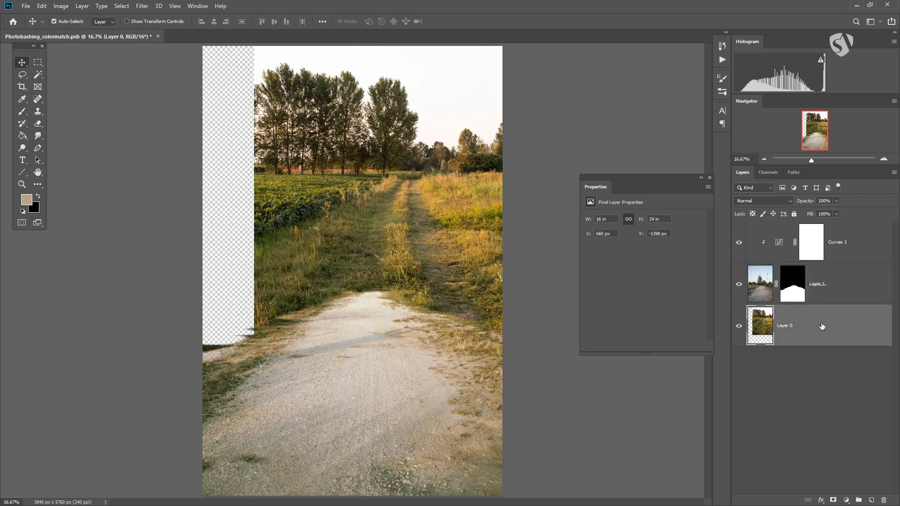
{"action": "left_click_drag", "start_coordinate": [357, 194], "coordinate": [294, 253]}
{"action": "key", "text": "ctrl+z"}
{"action": "key", "text": "ctrl+z"}
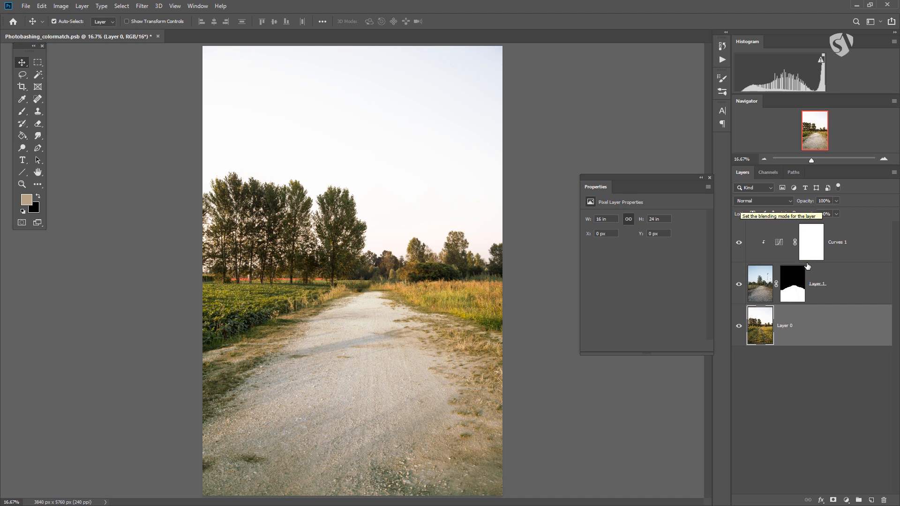
Turn off Auto-Select with Layer 1 selected, try moving that layer, and undo the move.
{"action": "left_click", "coordinate": [833, 268]}
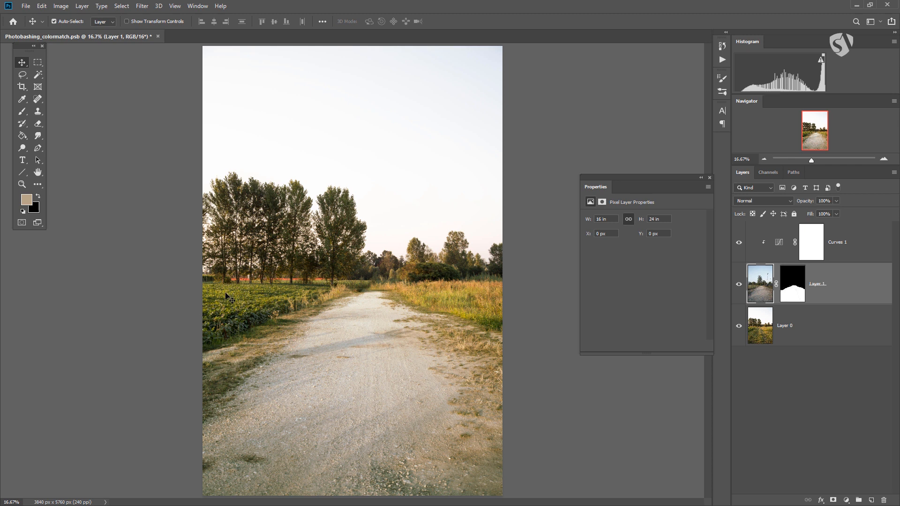
{"action": "left_click", "coordinate": [54, 21]}
{"action": "left_click_drag", "start_coordinate": [409, 169], "coordinate": [354, 98]}
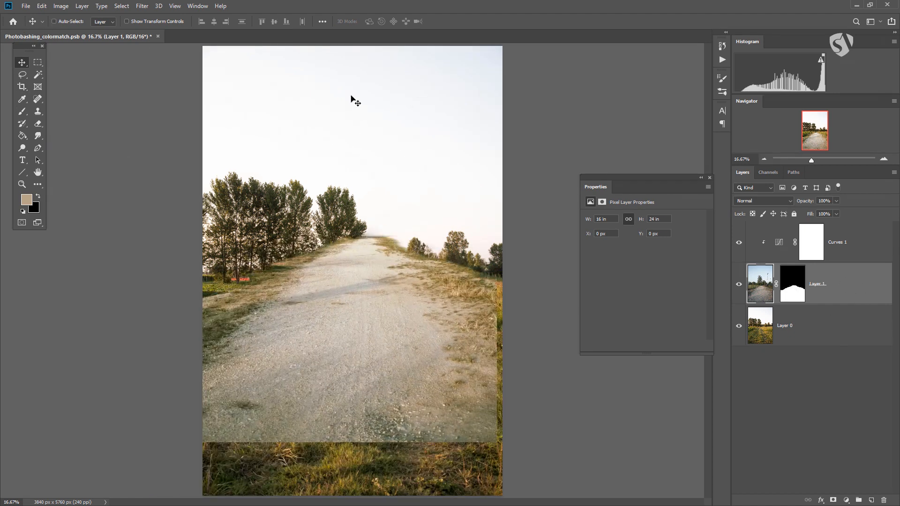
{"action": "left_click_drag", "start_coordinate": [405, 300], "coordinate": [405, 354]}
{"action": "key", "text": "ctrl+z"}
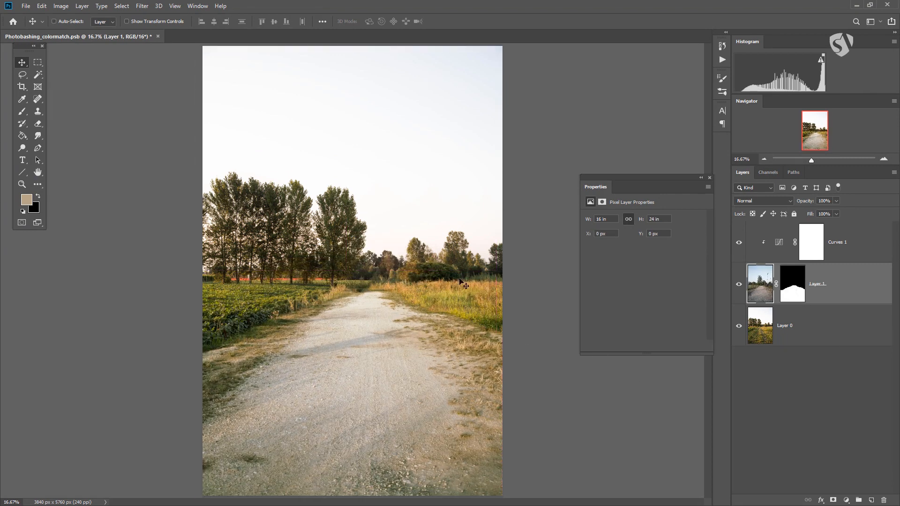
Toggle Show Transform Controls on and off while switching between Layer 0 and Layer 1, and try Free Transform on Layer 1.
{"action": "left_click", "coordinate": [798, 317]}
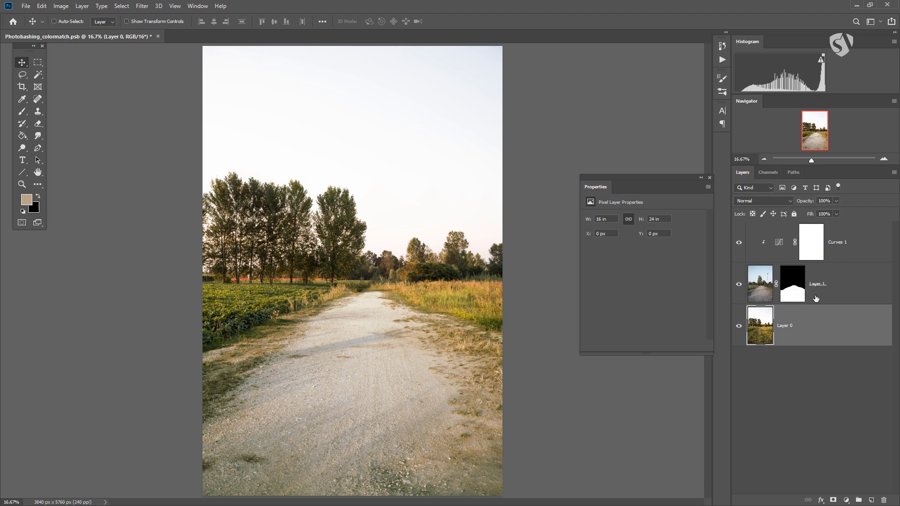
{"action": "left_click", "coordinate": [830, 294]}
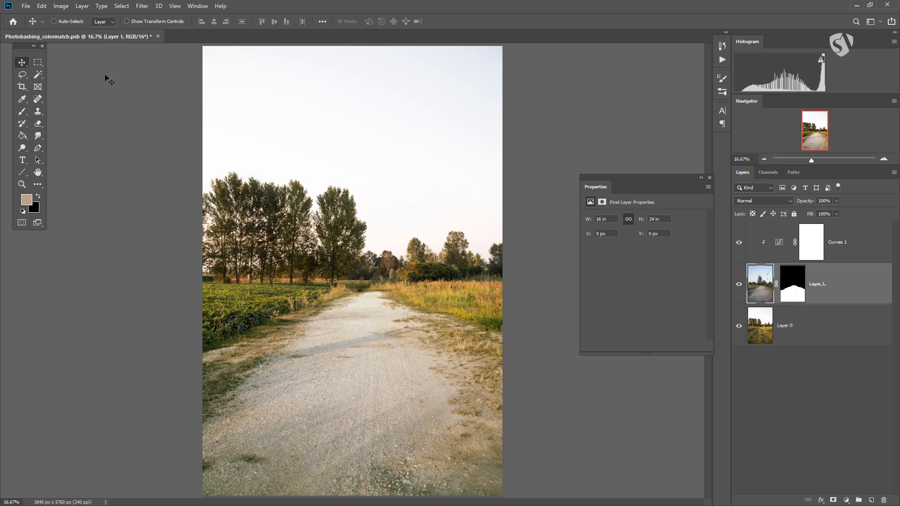
{"action": "left_click", "coordinate": [127, 22]}
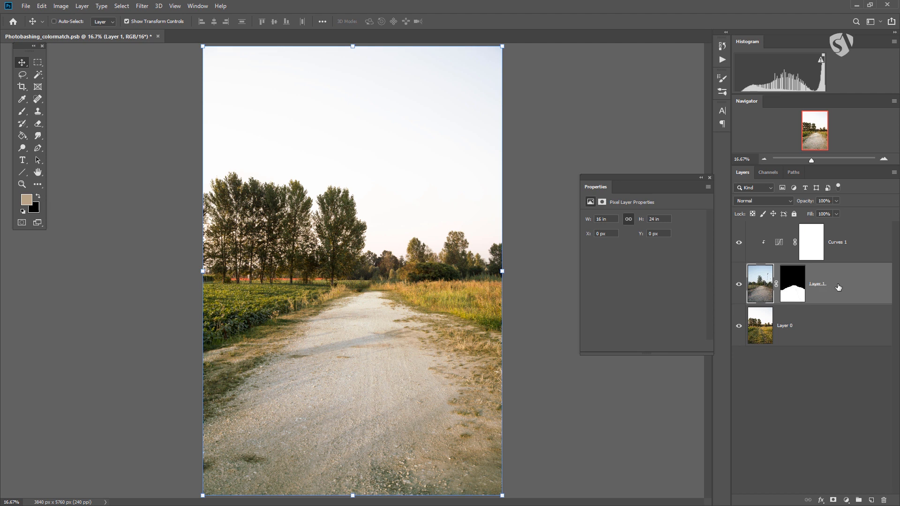
{"action": "left_click", "coordinate": [830, 319]}
{"action": "left_click", "coordinate": [839, 284]}
{"action": "left_click", "coordinate": [126, 21]}
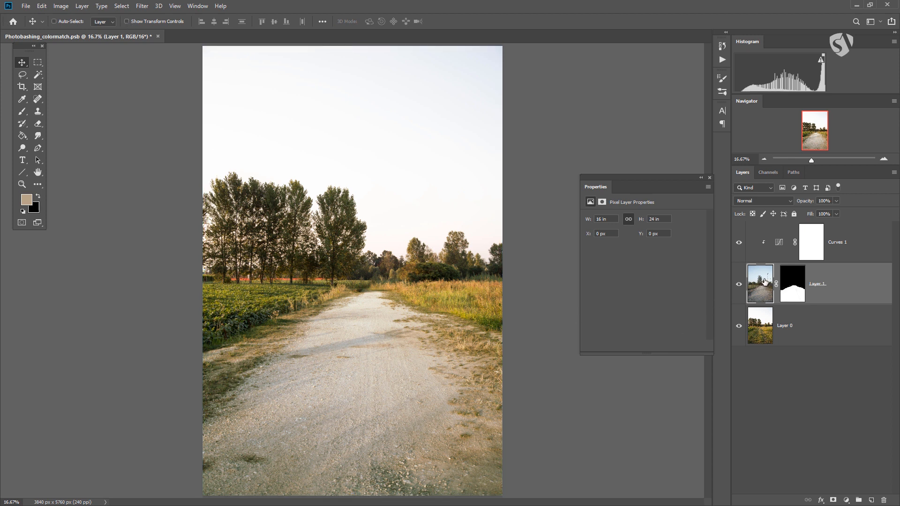
{"action": "key", "text": "ctrl+t"}
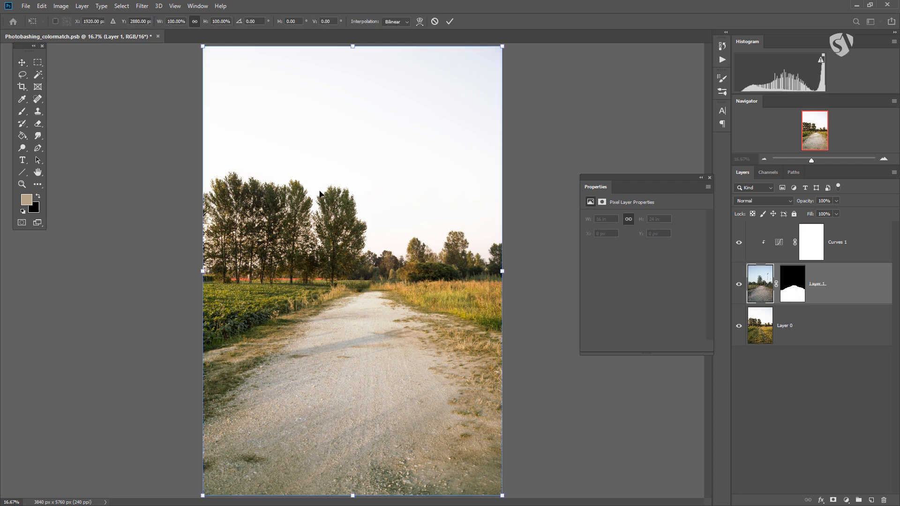
{"action": "key", "text": "Return"}
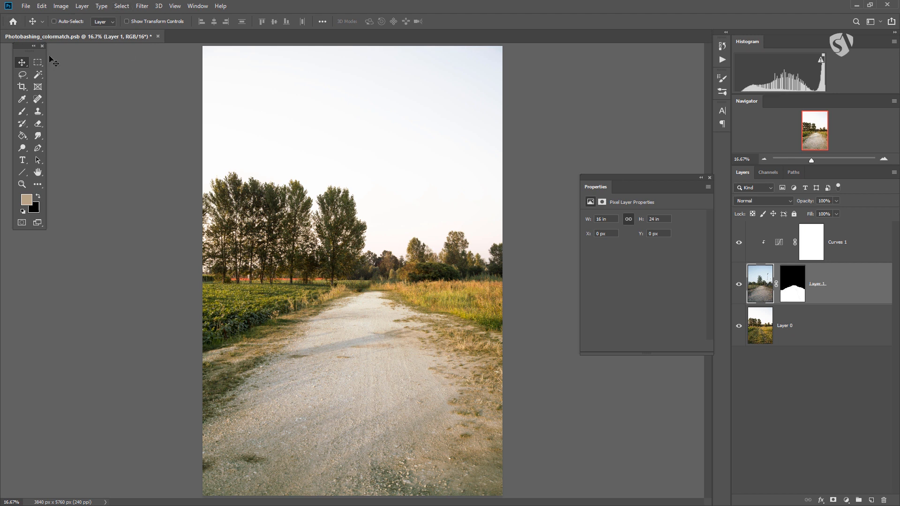
Try duplicating Curves 1 and Layer 1 together within the document and delete the copies.
{"action": "key", "text": "ctrl+alt+a"}
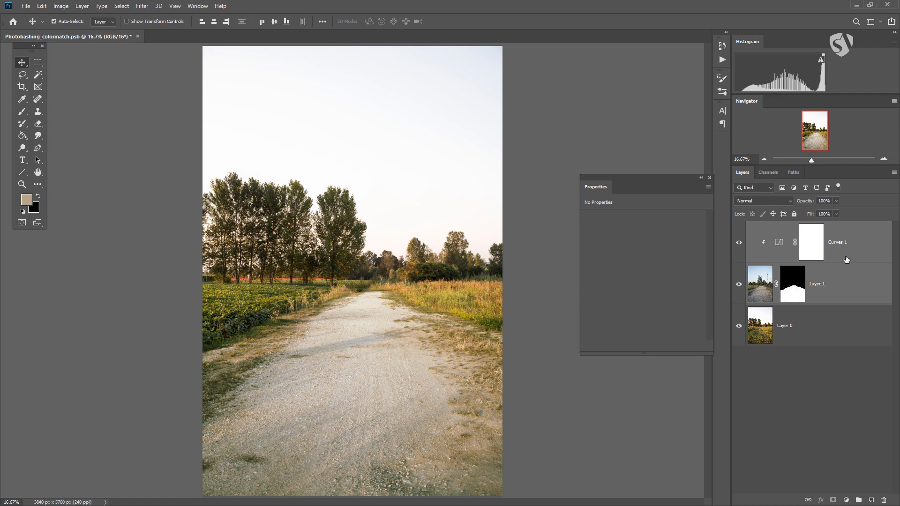
{"action": "key", "text": "ctrl+j"}
{"action": "left_click_drag", "start_coordinate": [846, 288], "coordinate": [885, 499]}
Duplicate the selected Curves 1 and Layer 1 into a new document.
{"action": "left_click", "coordinate": [841, 282], "text": "shift"}
{"action": "right_click", "coordinate": [839, 280]}
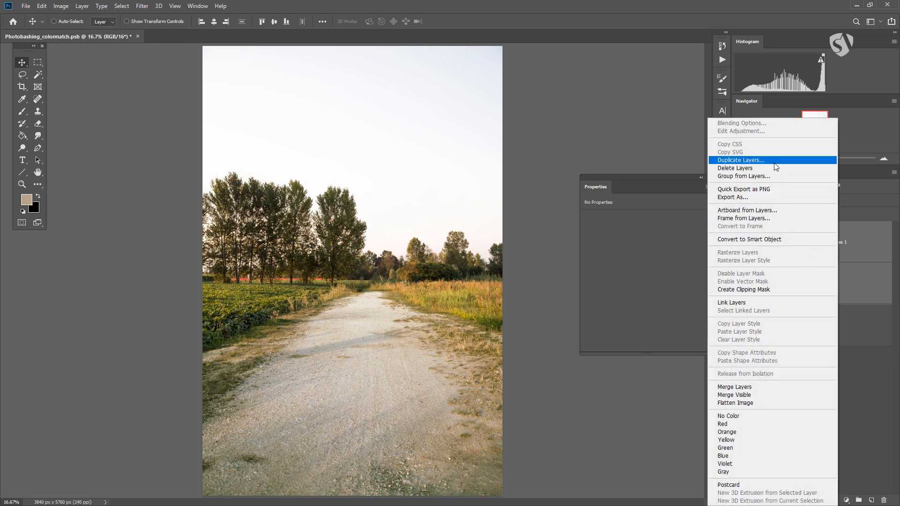
{"action": "left_click", "coordinate": [731, 162]}
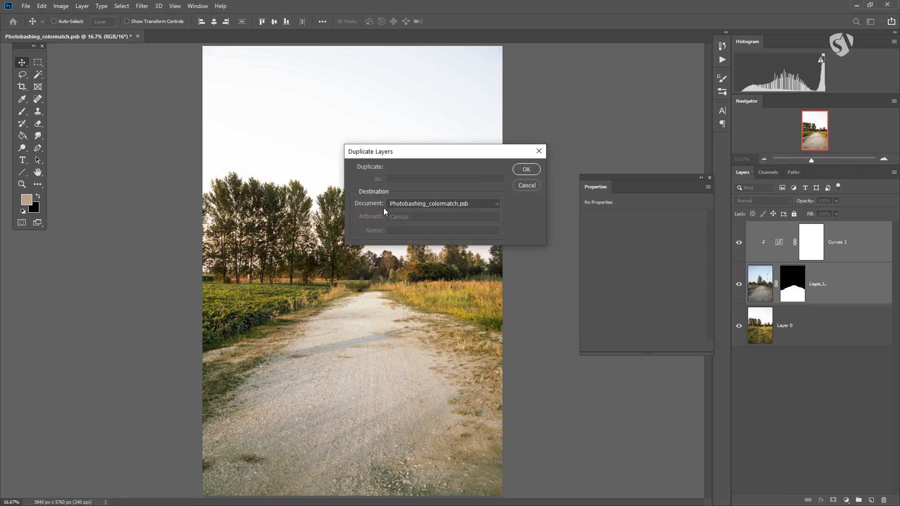
{"action": "left_click", "coordinate": [474, 204]}
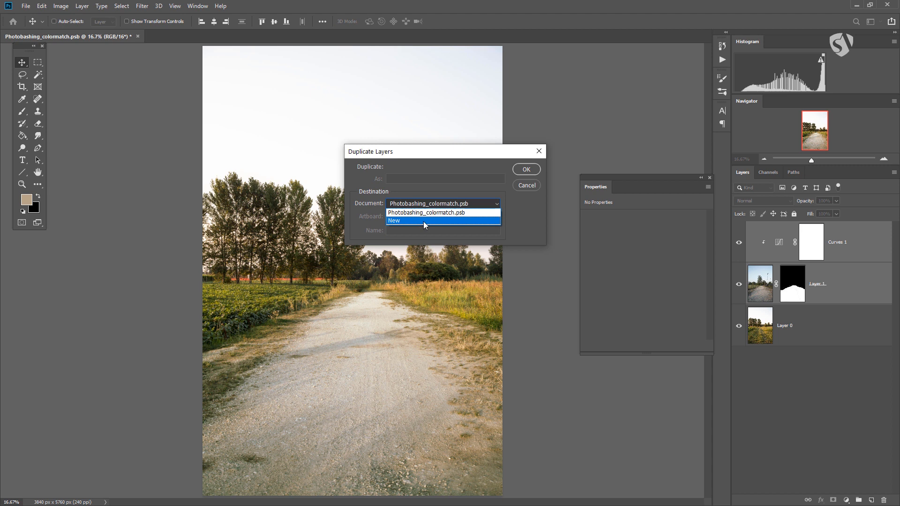
{"action": "left_click", "coordinate": [398, 221]}
{"action": "left_click", "coordinate": [526, 169]}
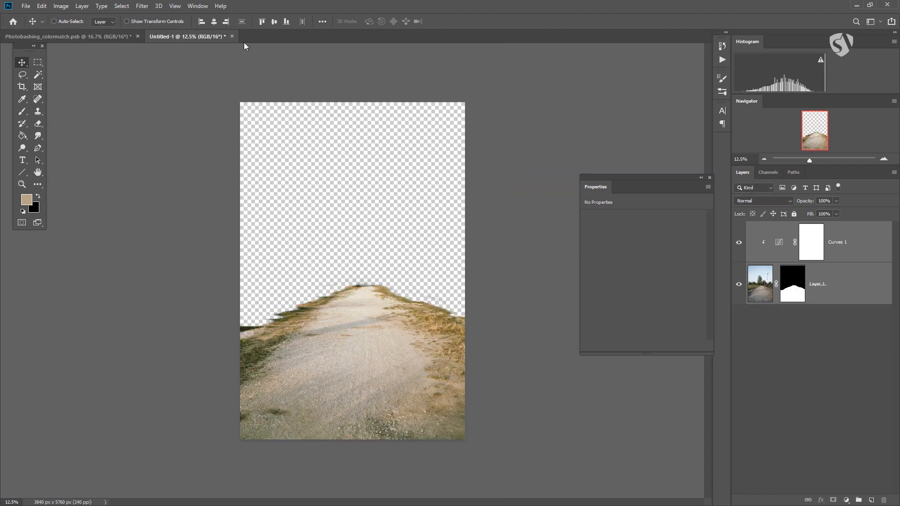